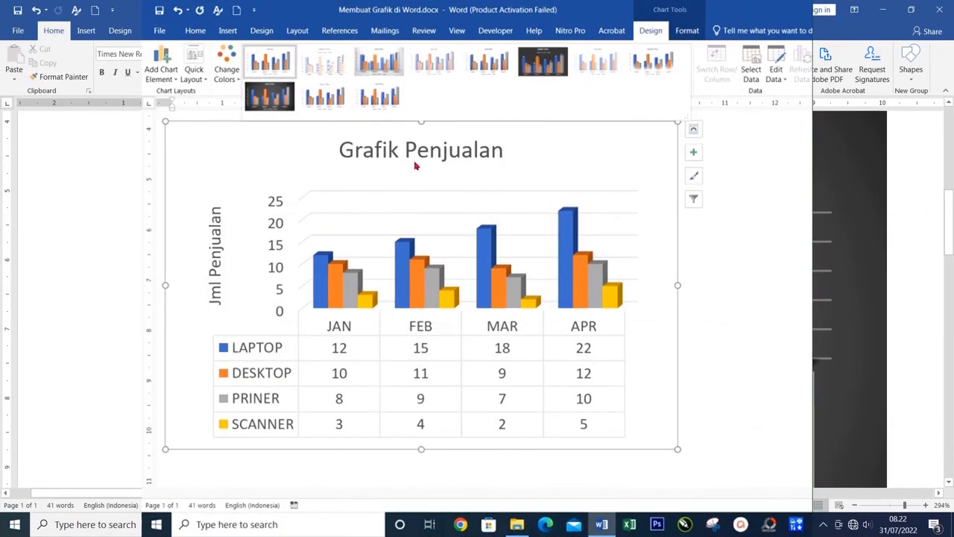
- Apply chart Style 9 to the Grafik Penjualan chart, then deselect it
left_click(273, 96)
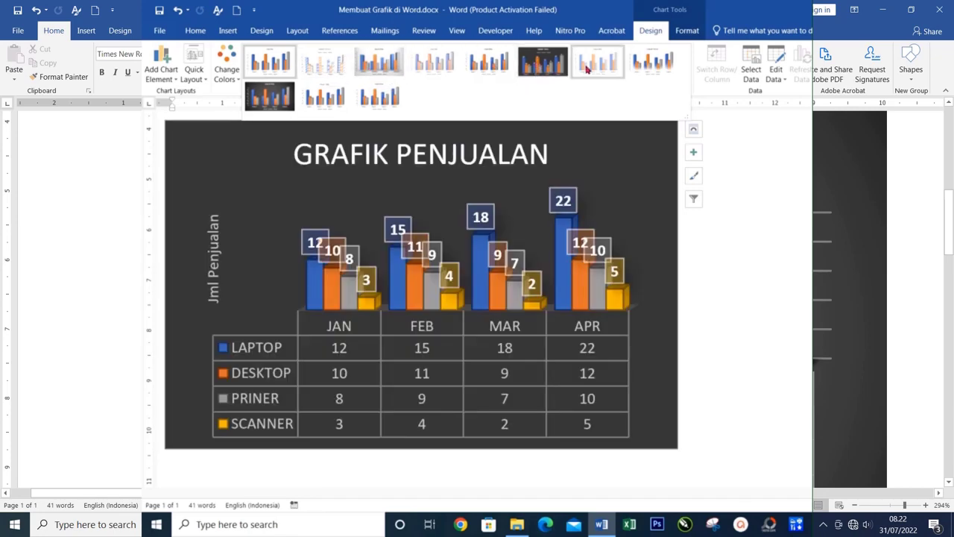
left_click(173, 287)
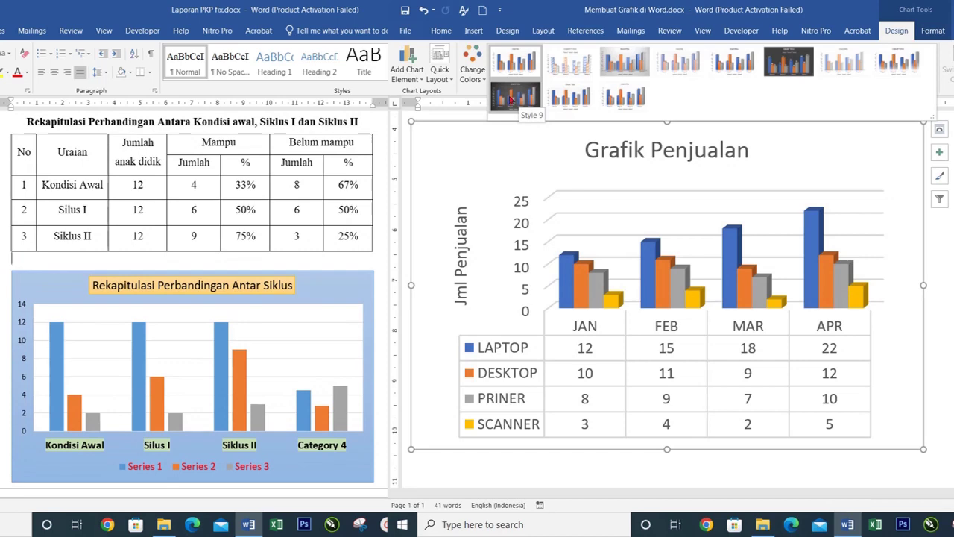
- Apply chart Style 9 to the Grafik Penjualan chart and maximize the Laporan PKP fix.docx window
left_click(517, 97)
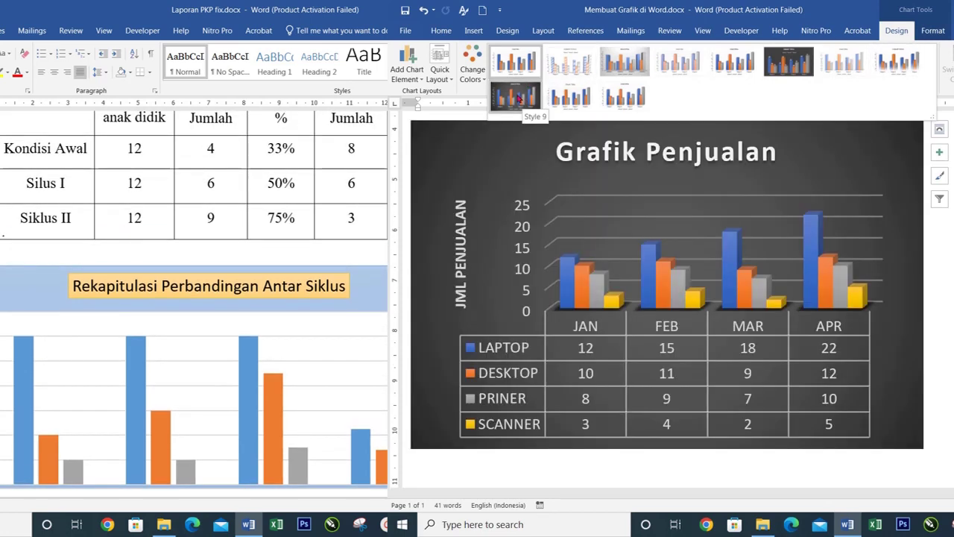
left_click(520, 97)
key("Escape")
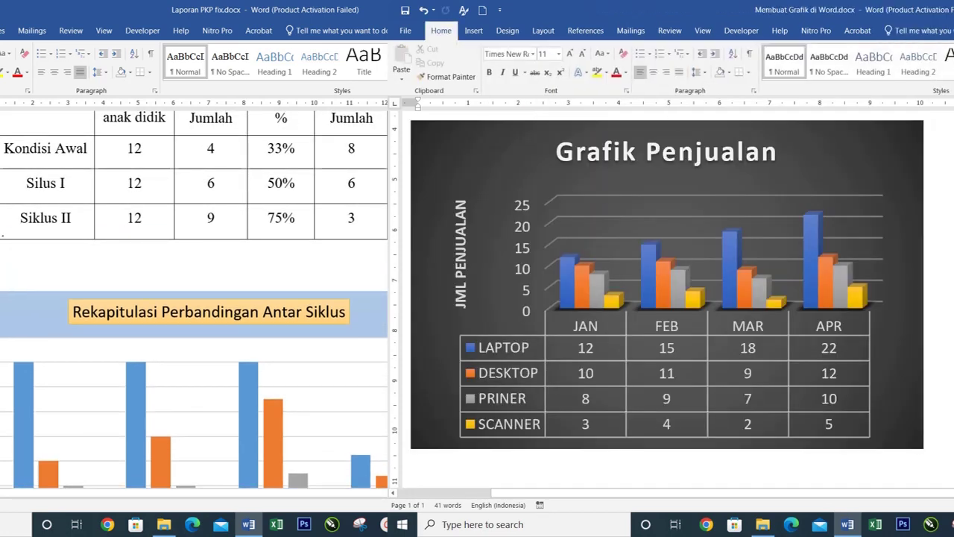
scroll(105, 194, "up", 2)
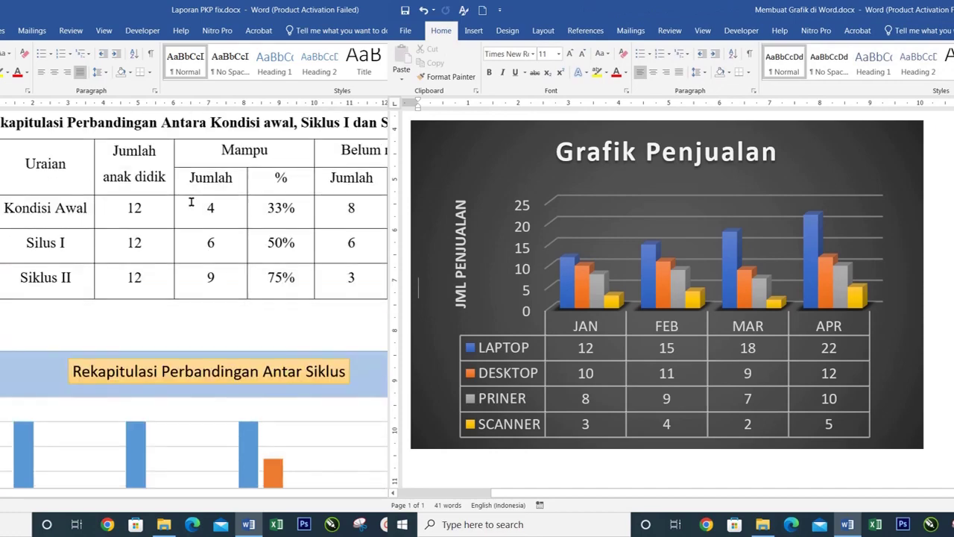
key("super+Up")
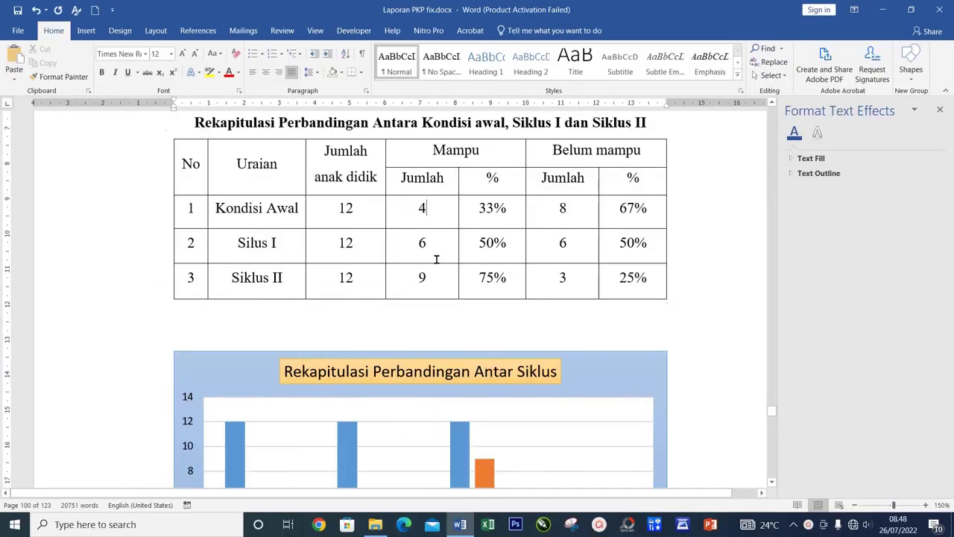
- On the empty line below the recap table, insert a Column > 3-D Clustered Column chart
left_click(433, 277, "shift")
key("Down")
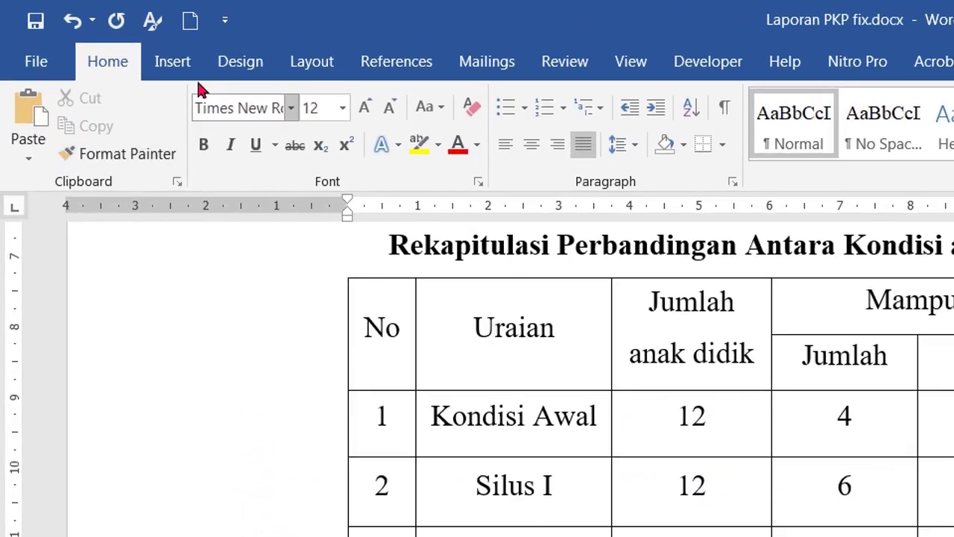
left_click(180, 63)
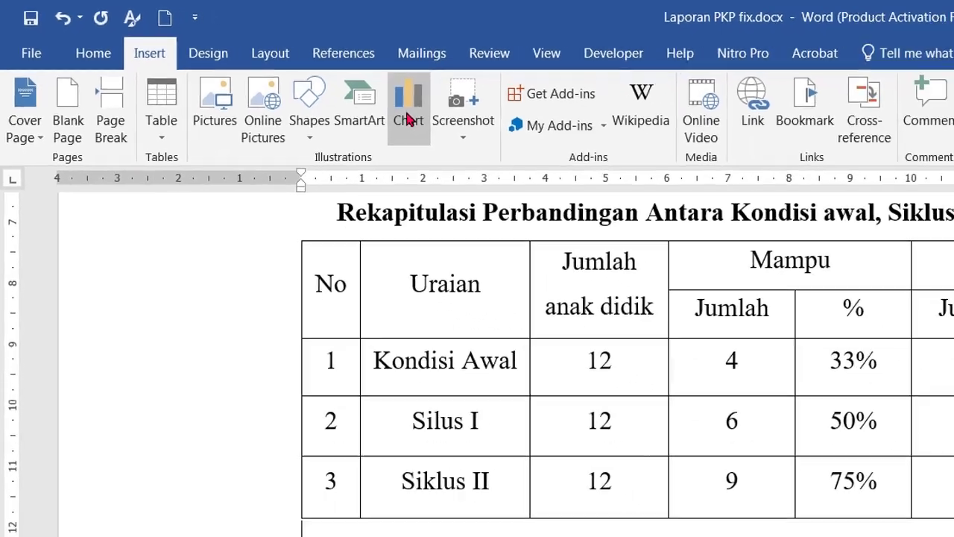
left_click(408, 119)
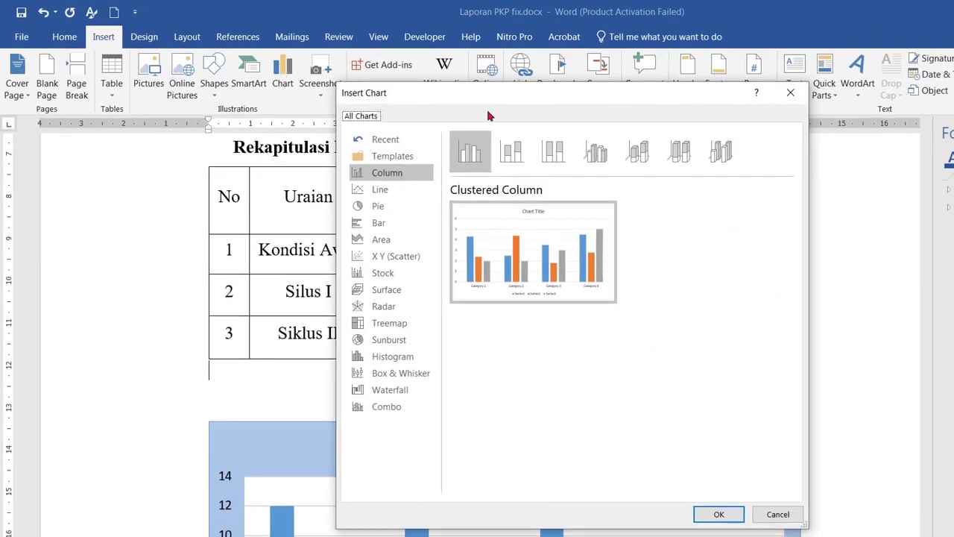
left_click_drag(497, 96, 592, 94)
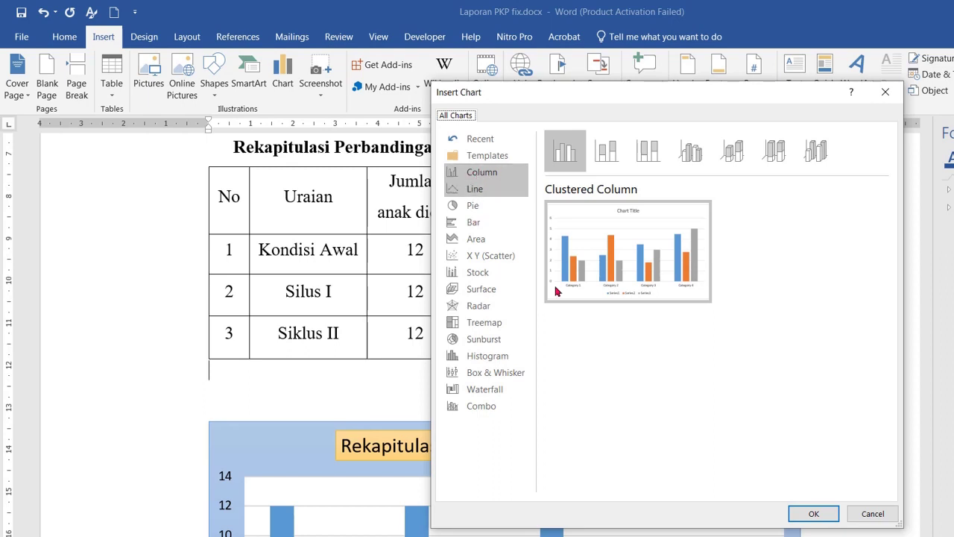
mouse_move(684, 242)
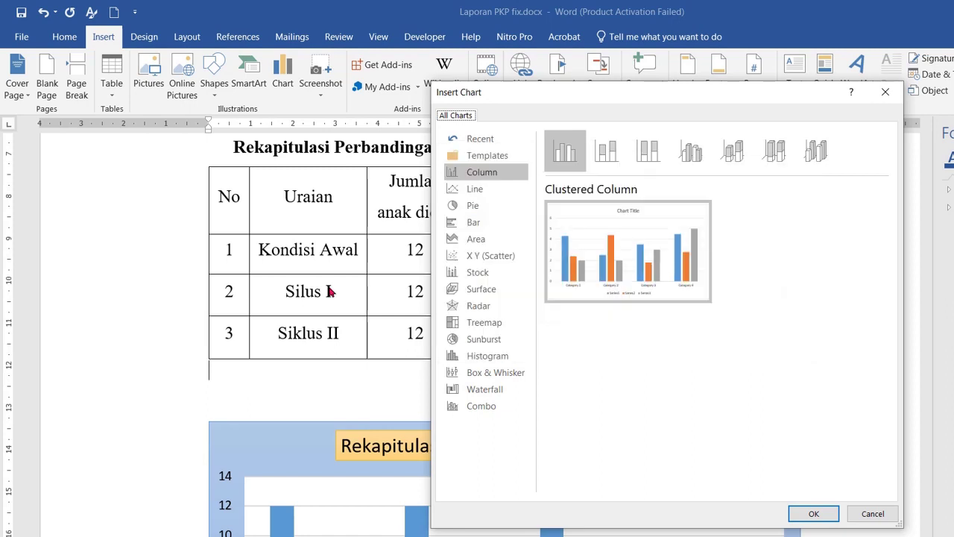
mouse_move(644, 278)
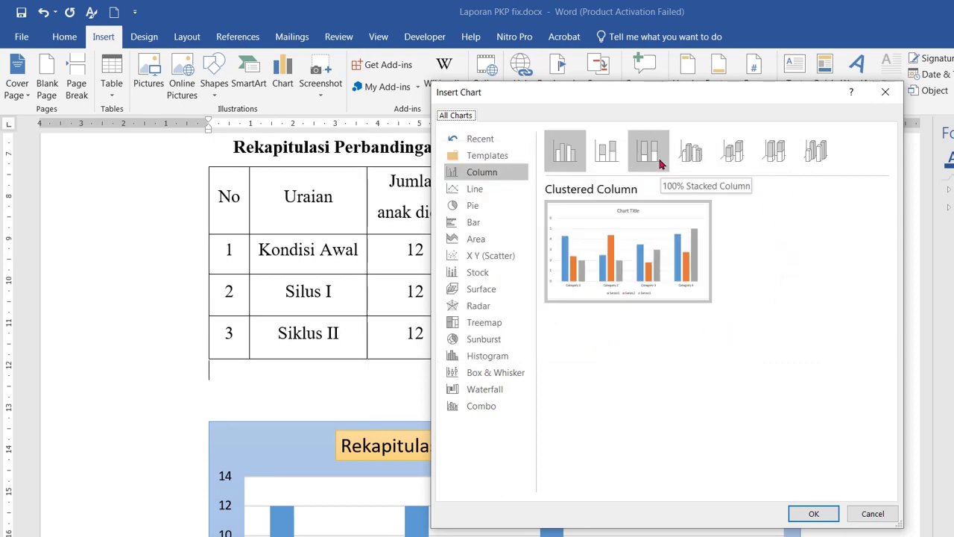
left_click(687, 152)
mouse_move(679, 213)
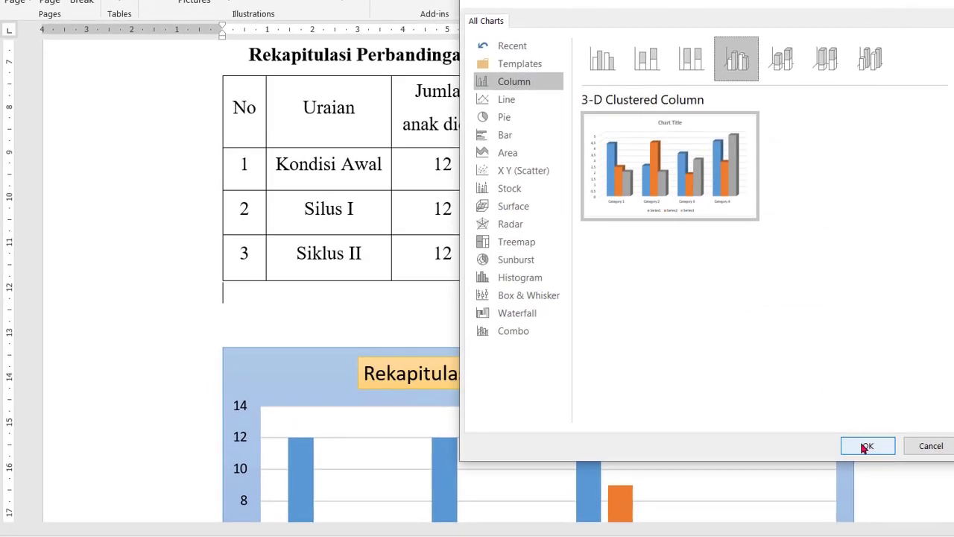
left_click(864, 447)
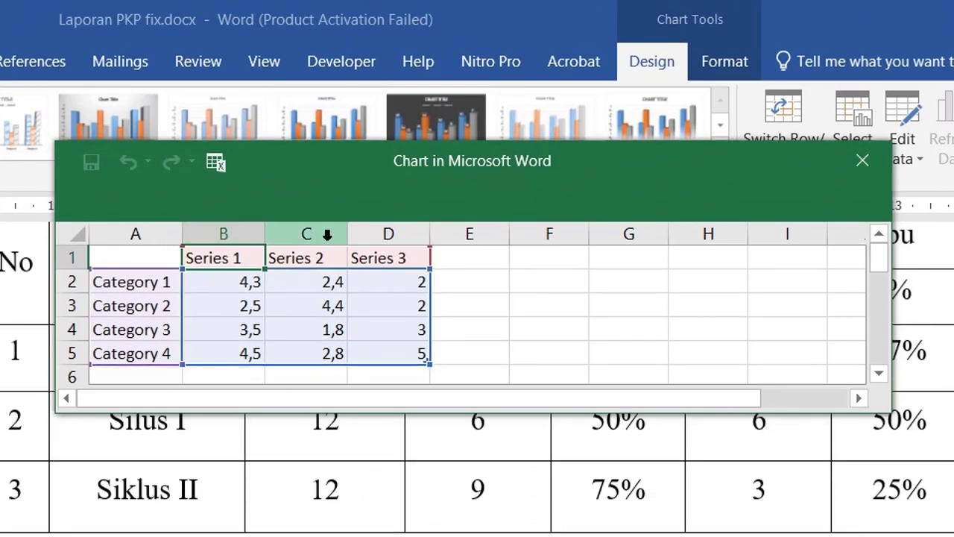
- Reposition the chart data window and inspect its Category 1, Series 1, Series 2 and Series 3 cells
left_click_drag(325, 178, 304, 213)
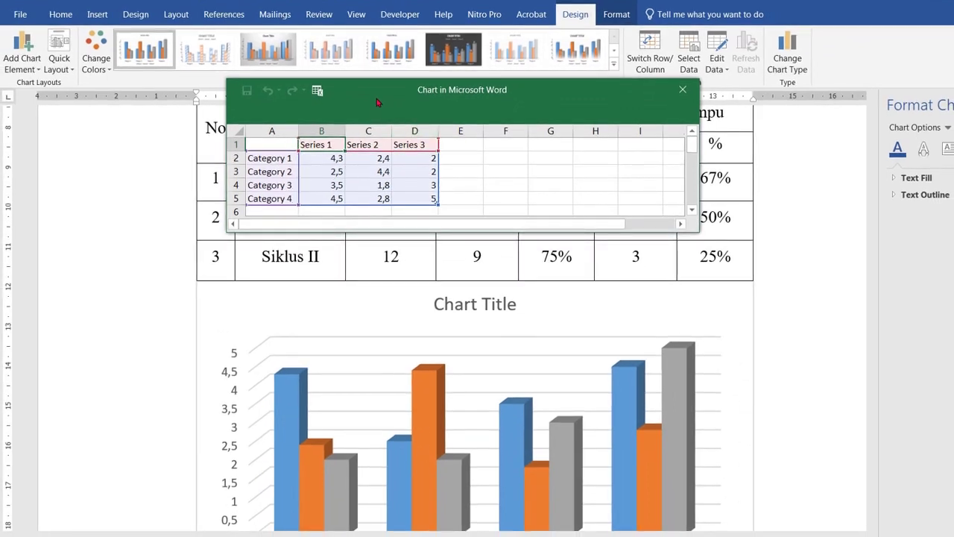
left_click_drag(377, 102, 534, 42)
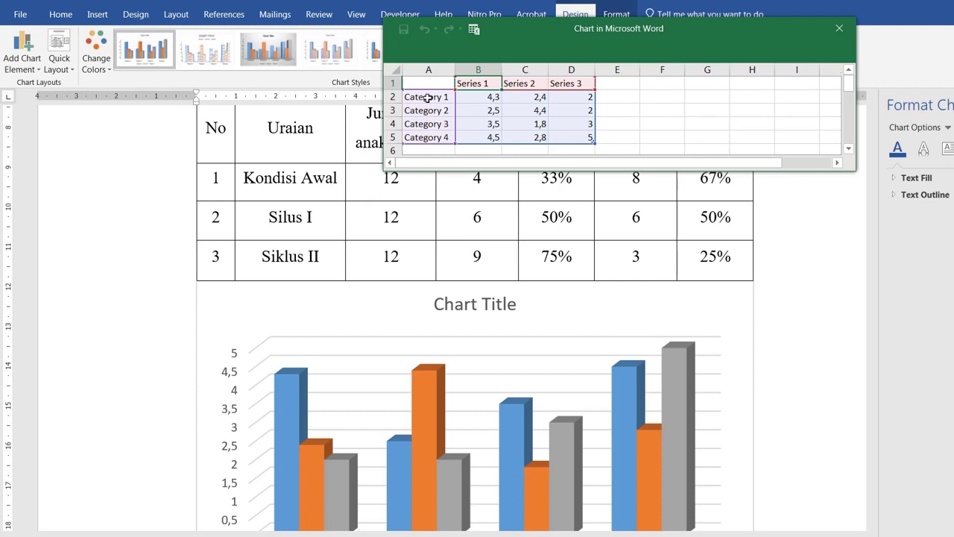
left_click(427, 98)
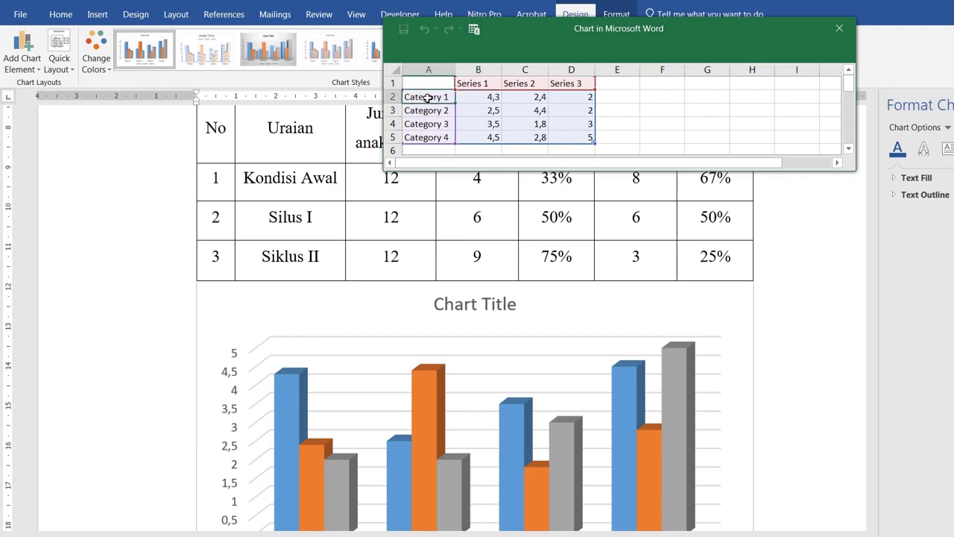
left_click(480, 69)
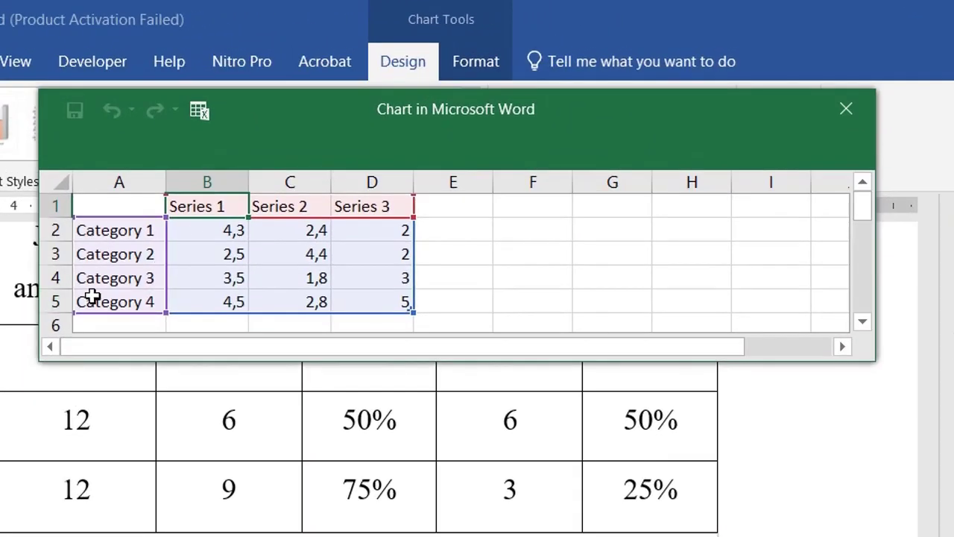
left_click_drag(213, 216, 213, 216)
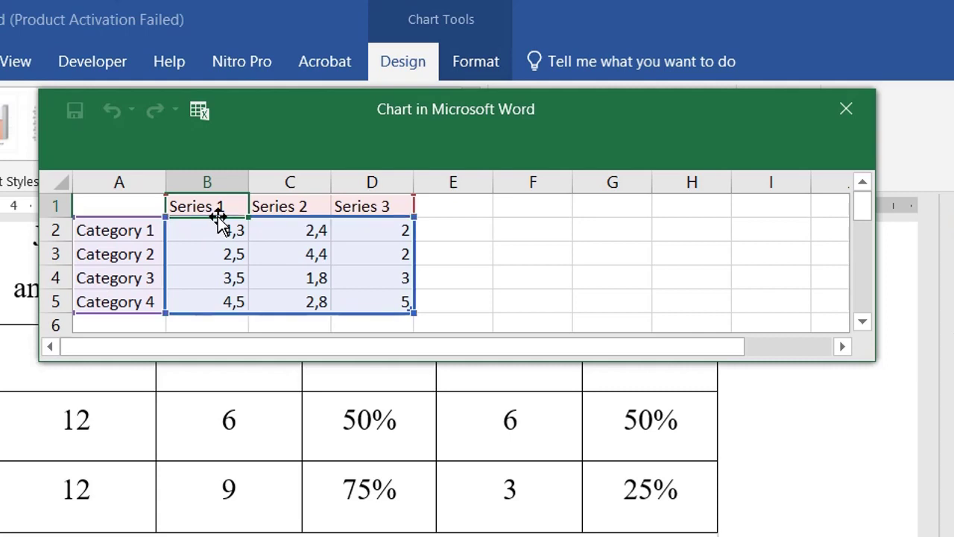
left_click(267, 206)
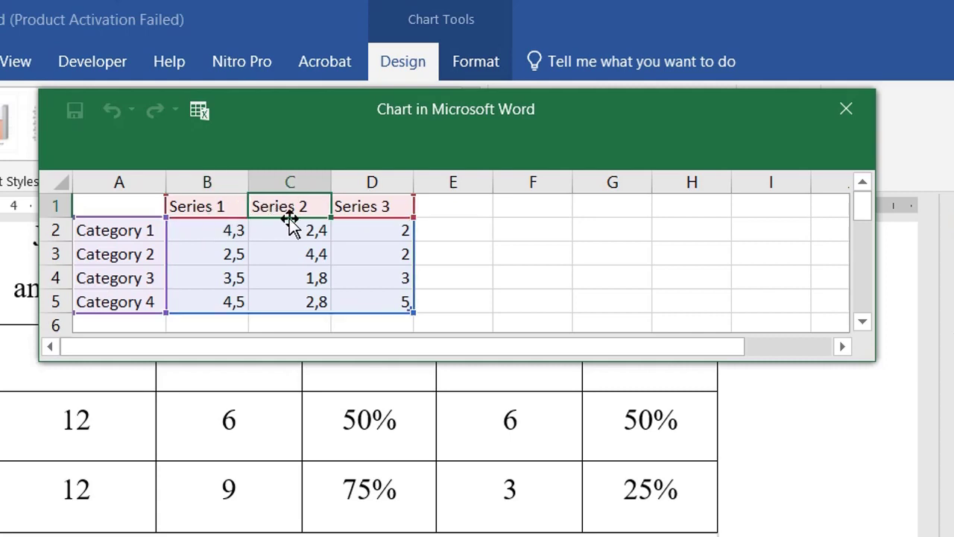
left_click(367, 207)
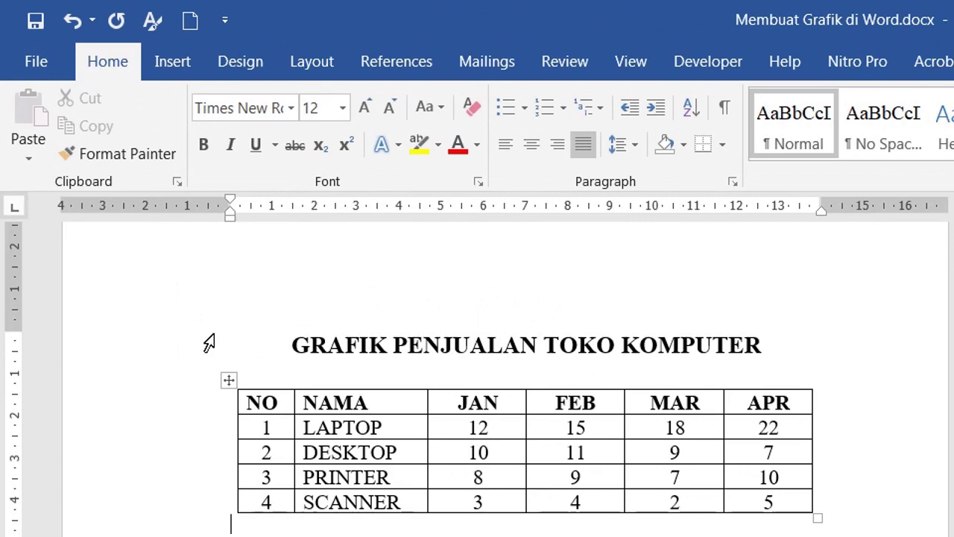
- Below the computer-store sales table, insert a Column > 3-D Clustered Column chart
left_click(164, 65)
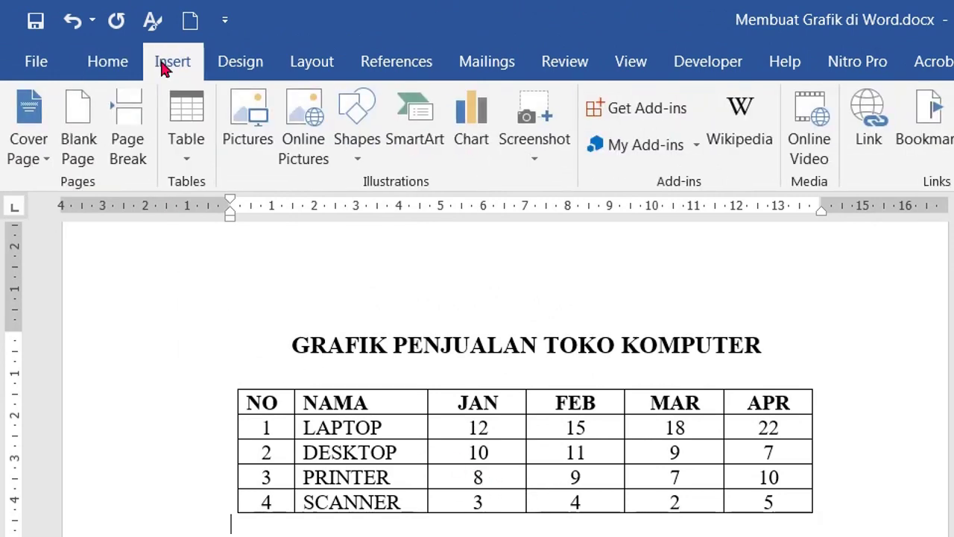
left_click(469, 117)
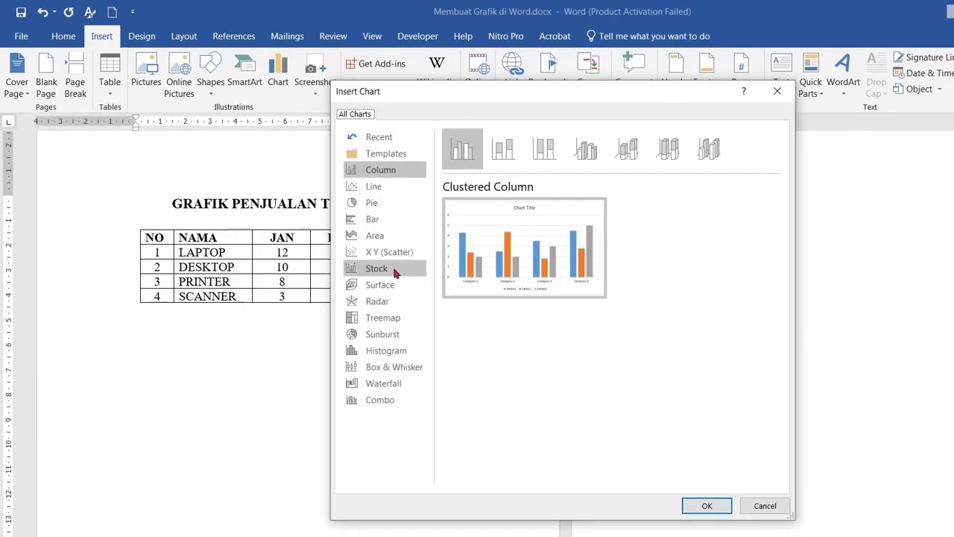
left_click(376, 269)
left_click(381, 318)
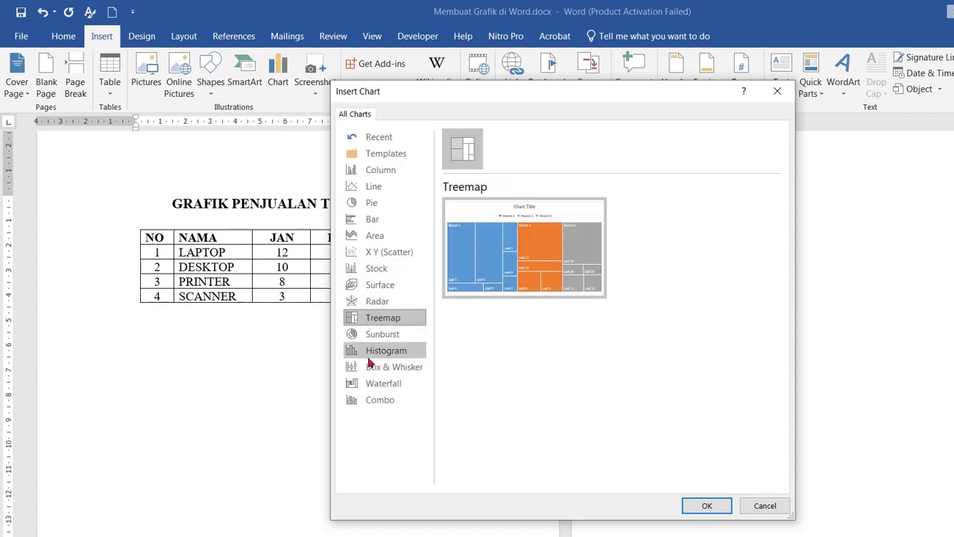
left_click(384, 351)
left_click(376, 187)
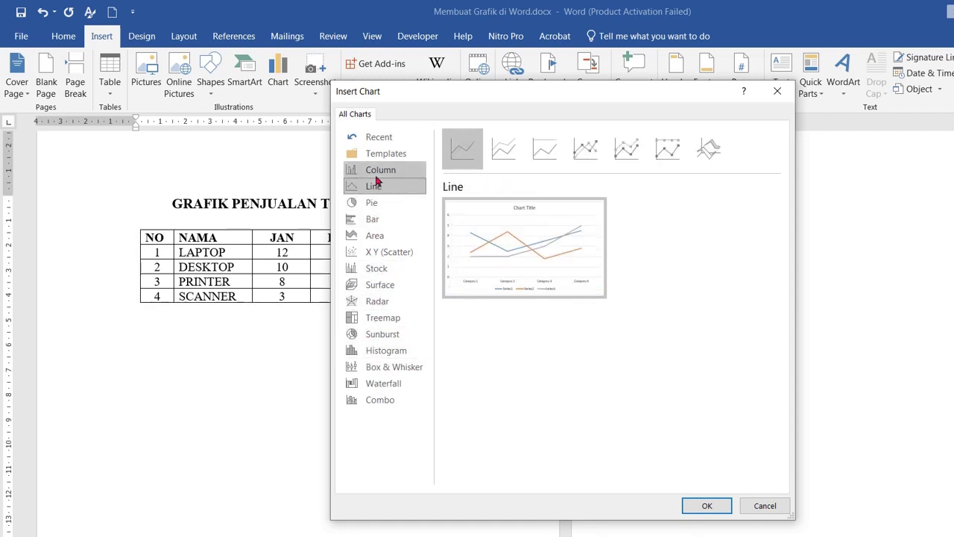
left_click(377, 174)
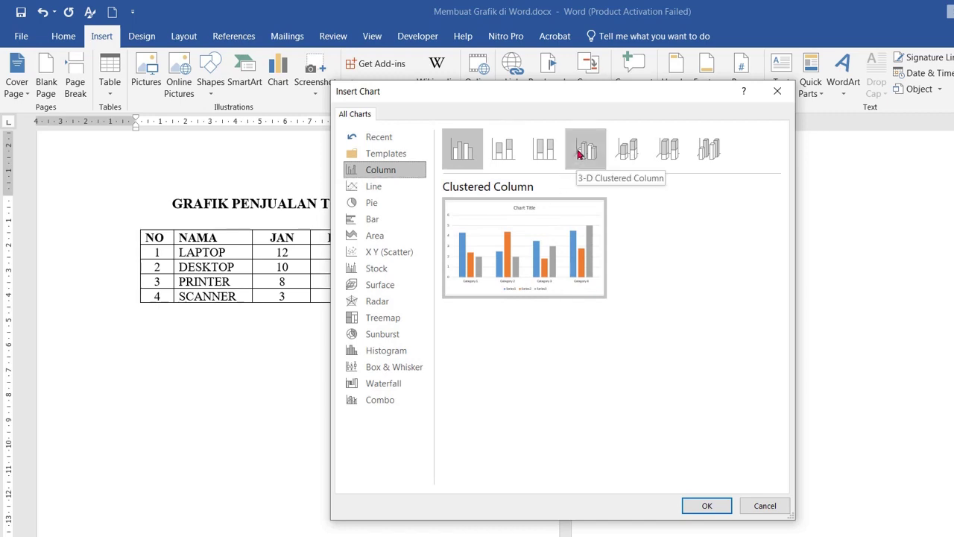
left_click(580, 154)
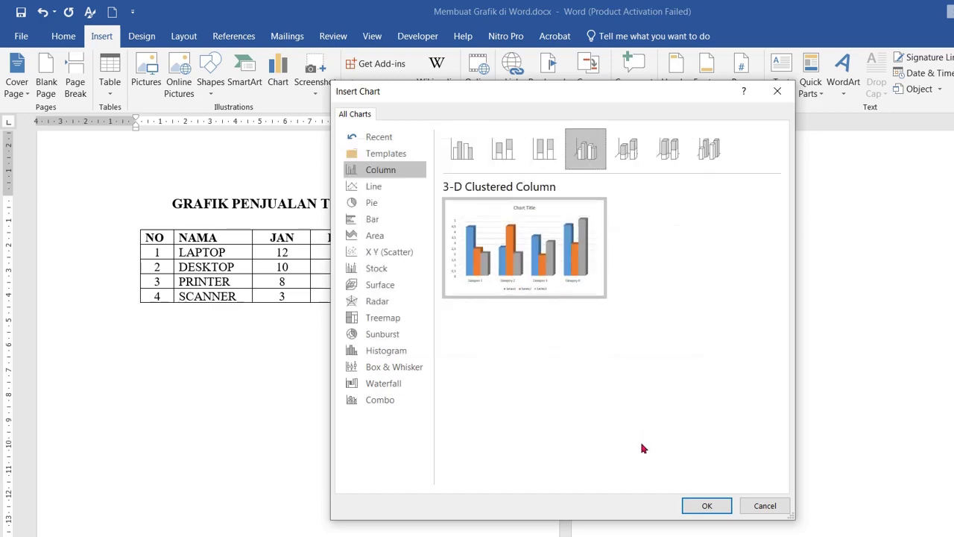
left_click(693, 506)
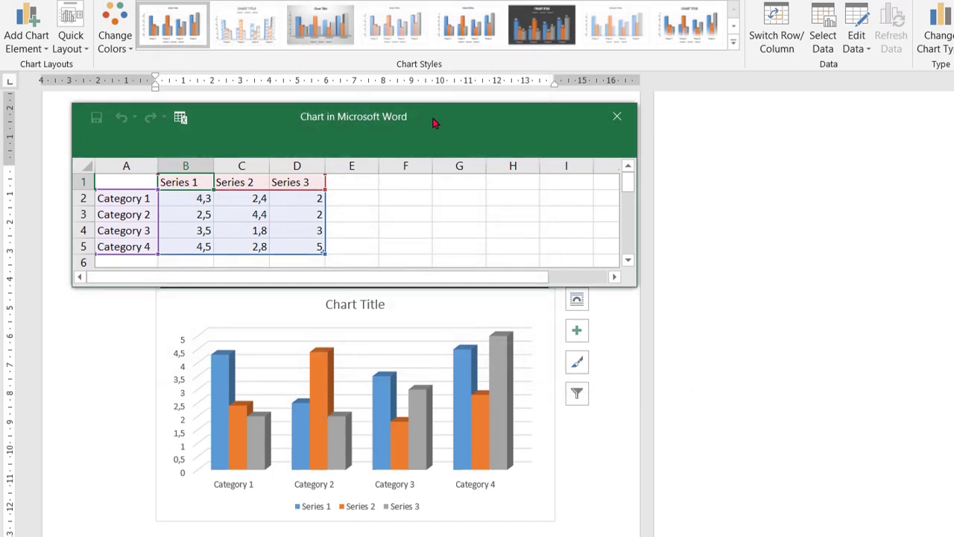
- Move the data window off the table and rename Category 1 to 'laptop'
left_click_drag(434, 123, 945, 119)
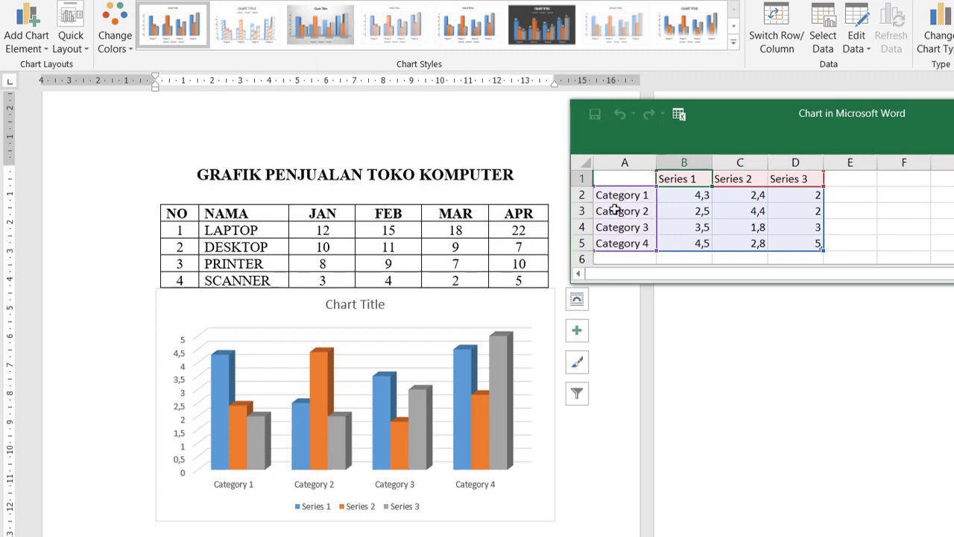
left_click(623, 197)
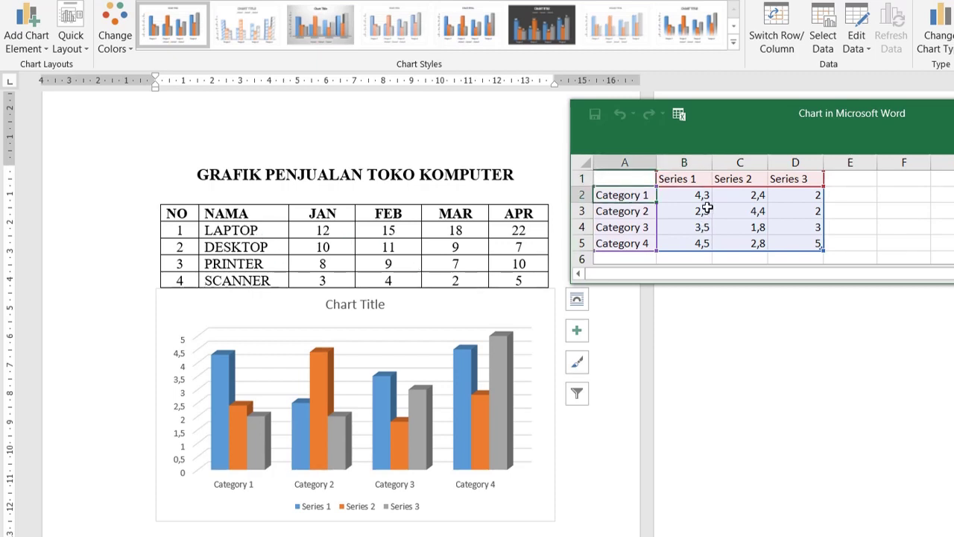
type("laptop")
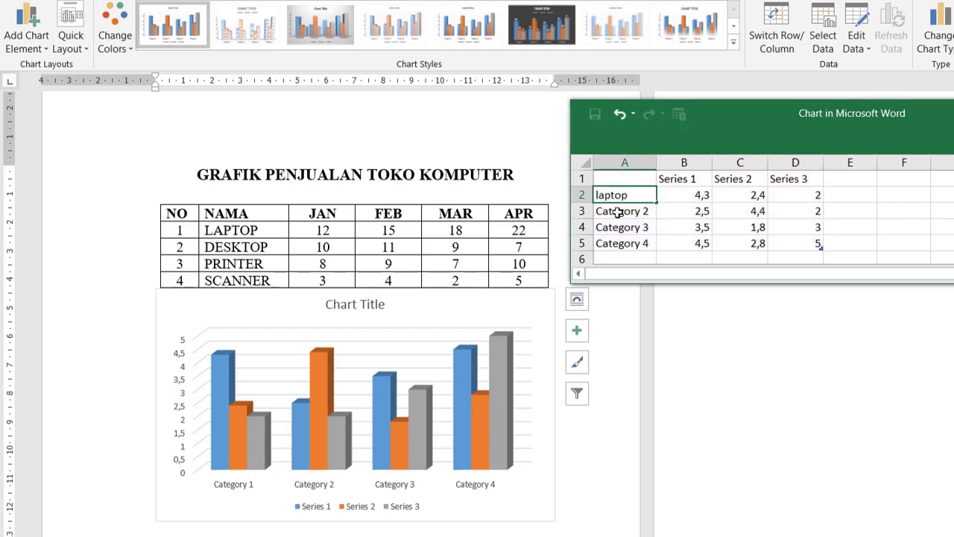
left_click(619, 213)
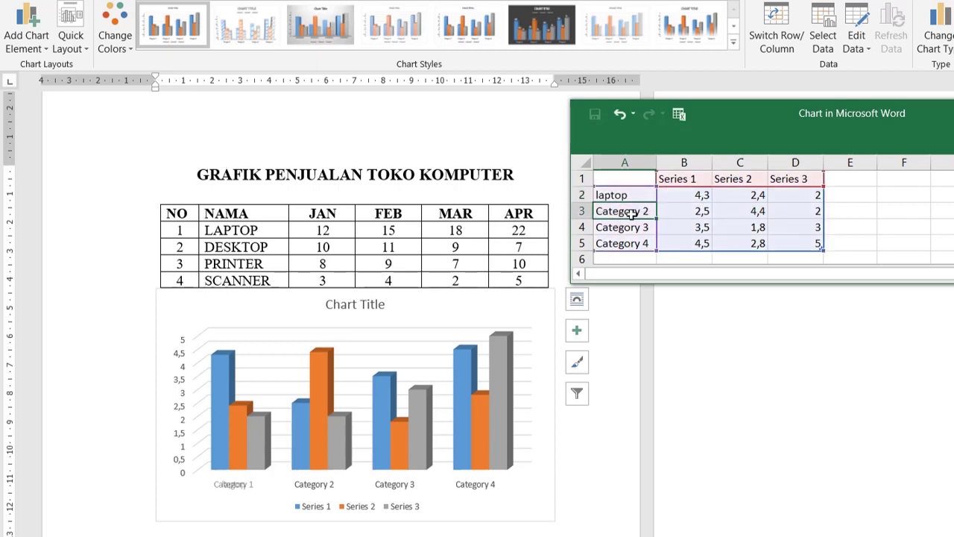
left_click(689, 212)
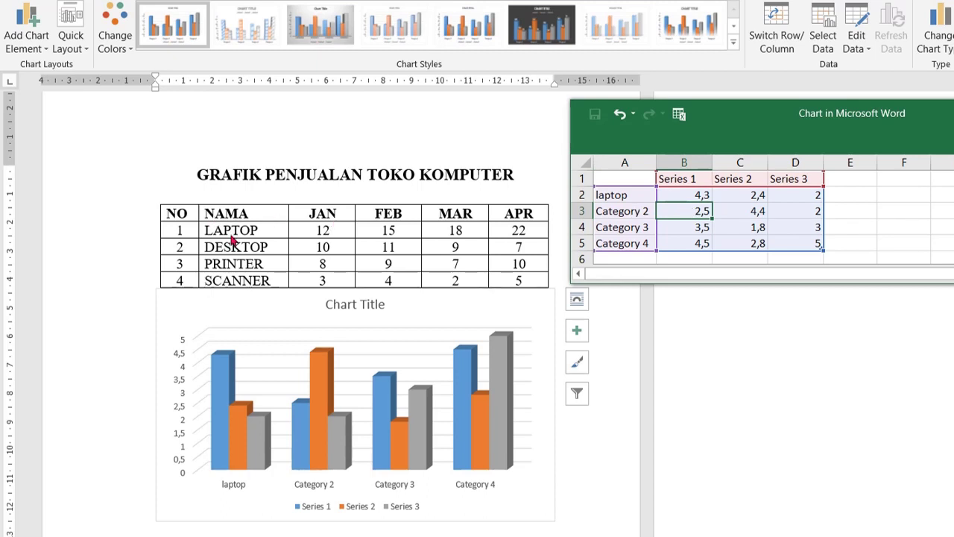
- Copy the sales table from NAMA to APR into cell A1 of the chart data
left_click(252, 223)
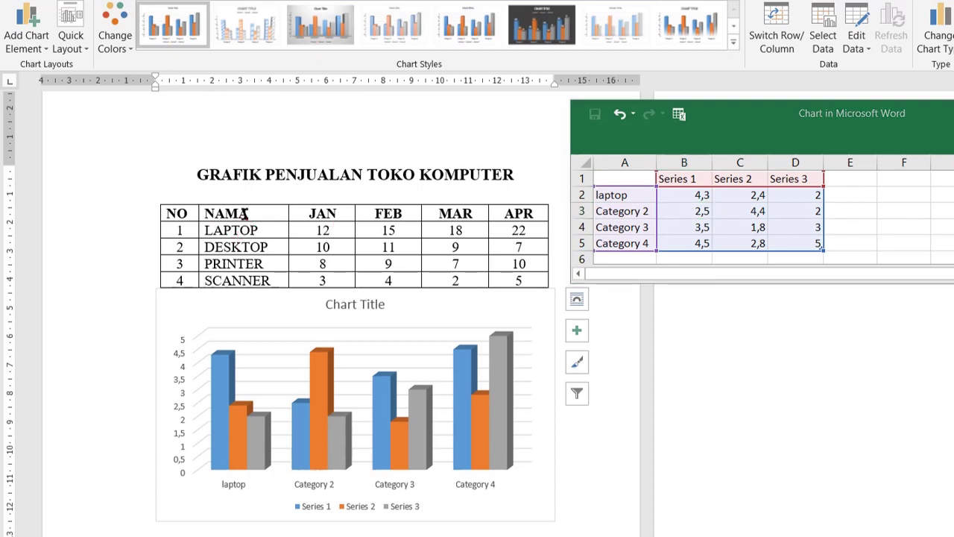
left_click_drag(240, 212, 510, 274)
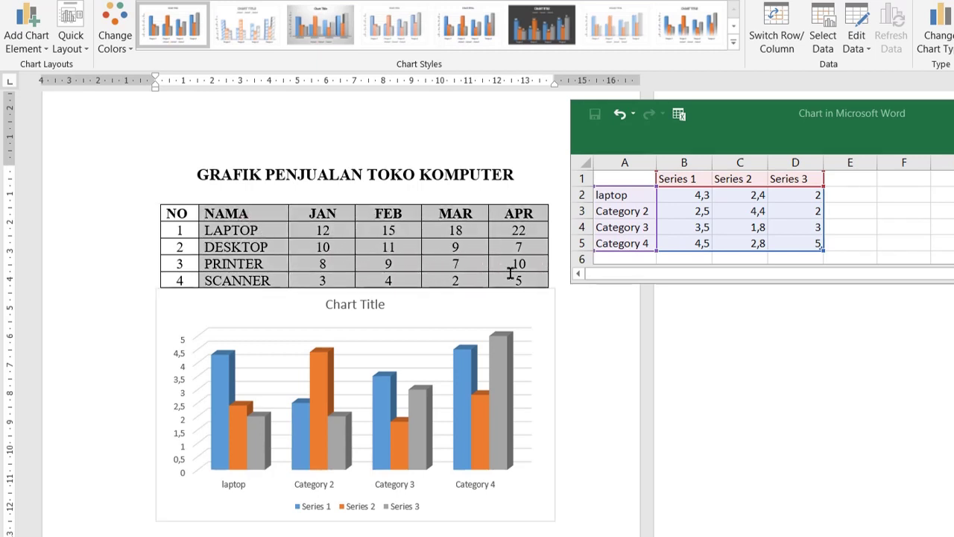
left_click(388, 273)
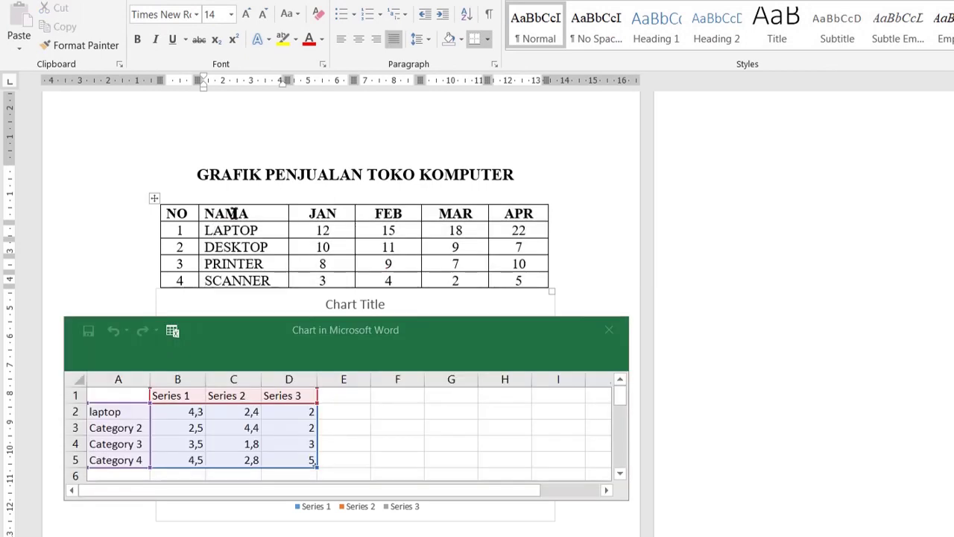
mouse_move(233, 214)
left_mouse_down()
mouse_move(444, 278)
mouse_move(507, 278)
left_mouse_up()
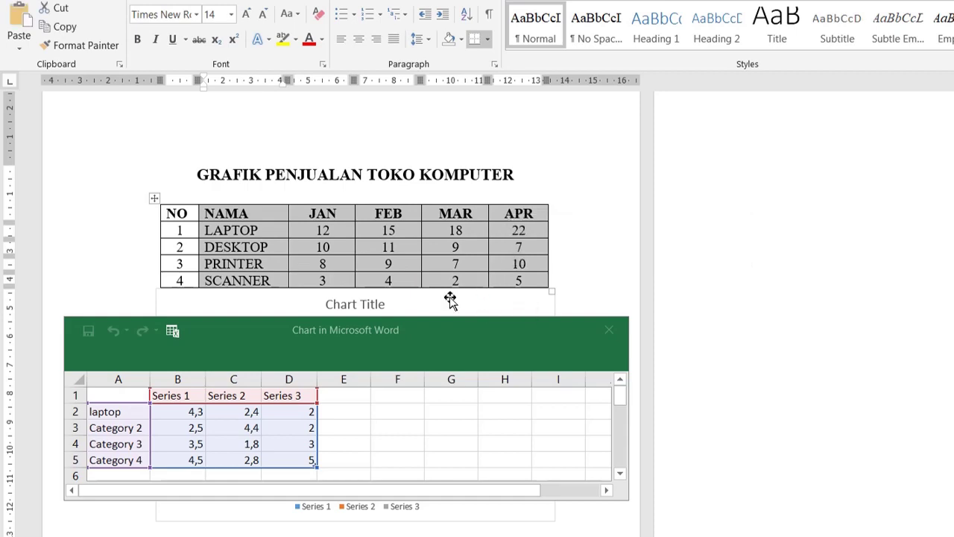
left_click(119, 395)
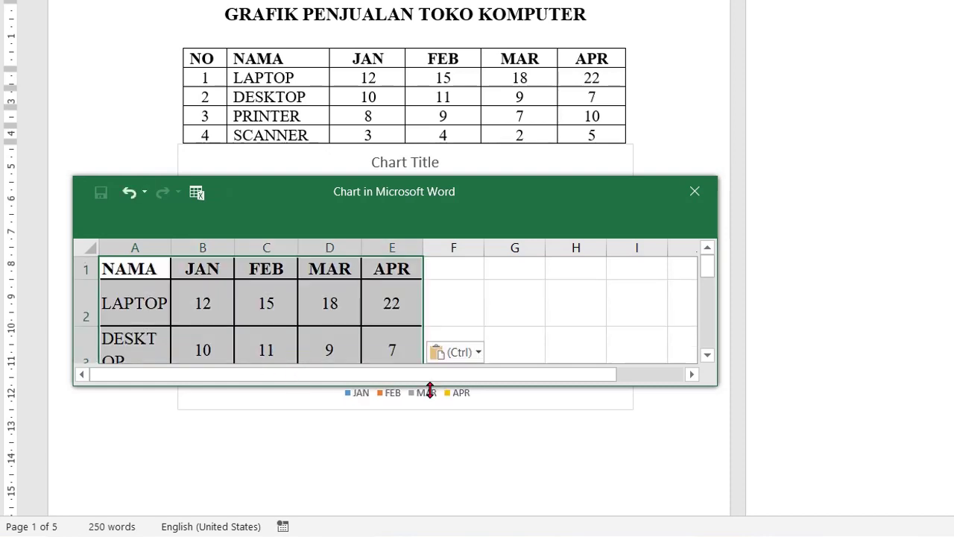
- Enlarge the data window and widen column A so LAPTOP, DESKTOP, PRINTER and SCANNER fit
left_click_drag(425, 385, 430, 504)
left_click_drag(170, 248, 238, 256)
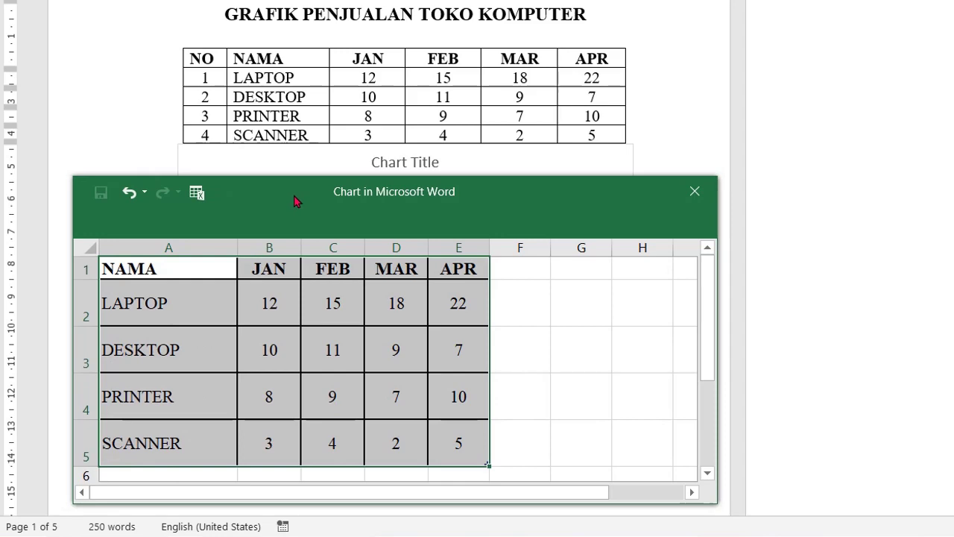
left_click_drag(294, 201, 715, 44)
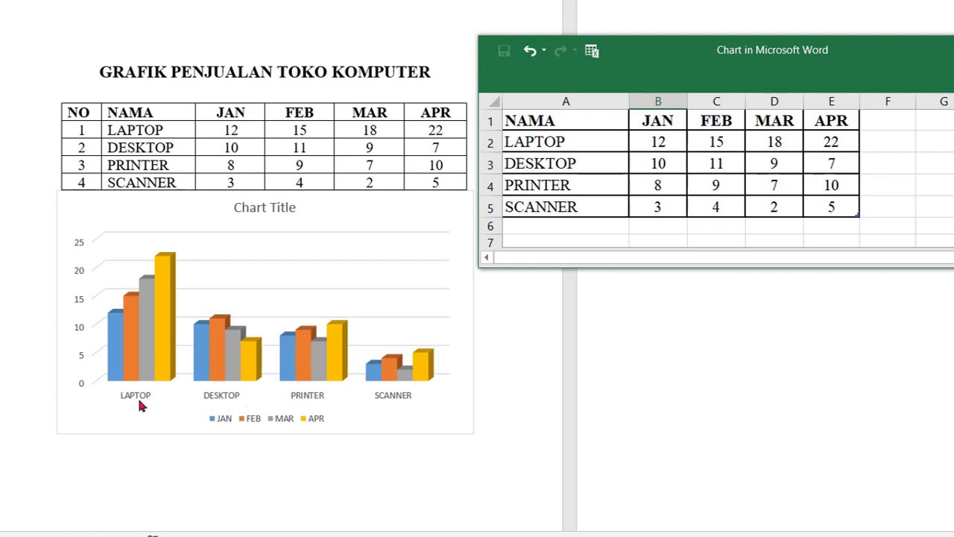
left_click_drag(698, 67, 243, 24)
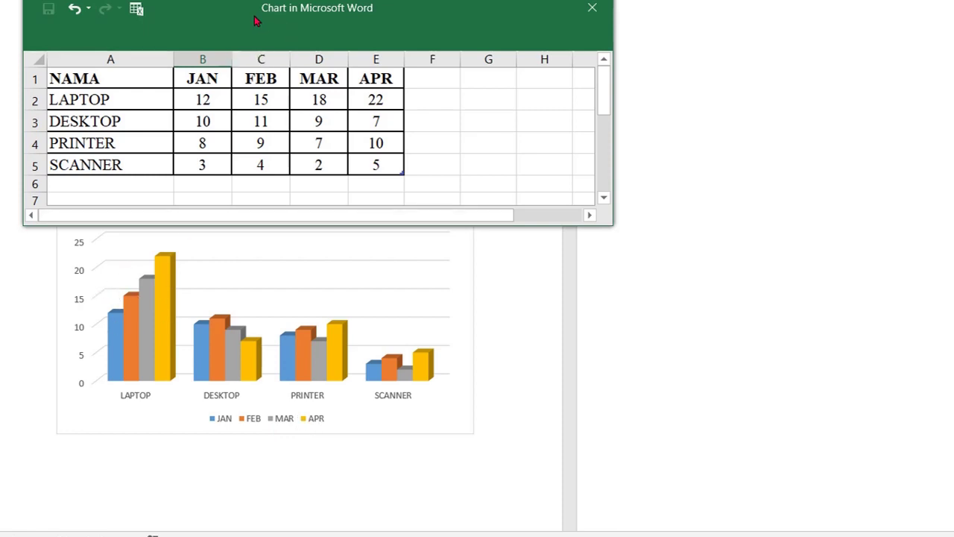
- Change the LAPTOP APR value in the chart data to 30
left_click_drag(229, 14, 228, 0)
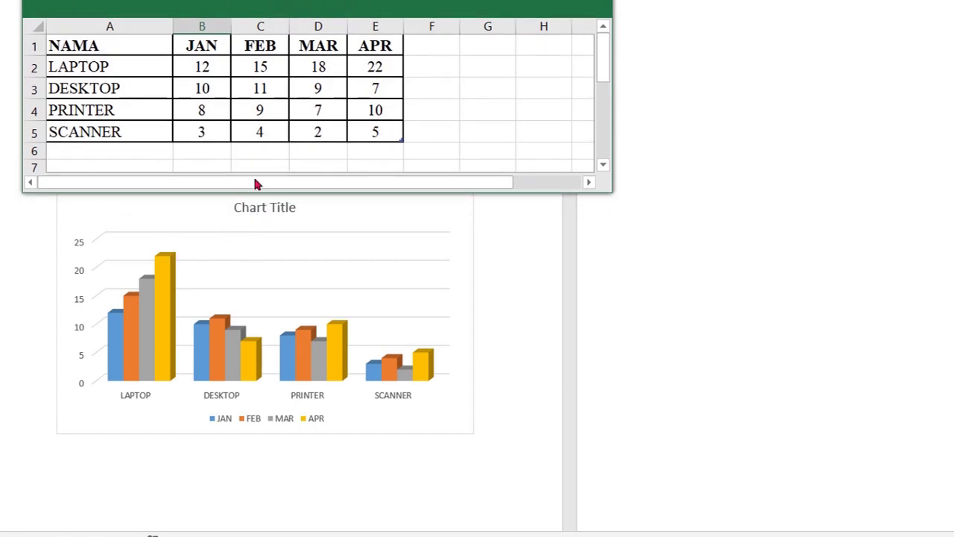
left_click(213, 127)
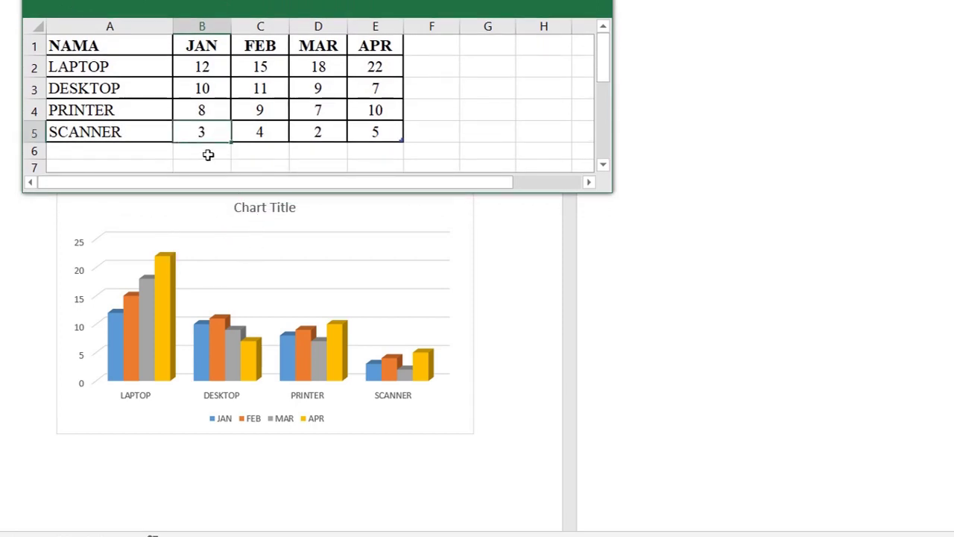
left_click(210, 68)
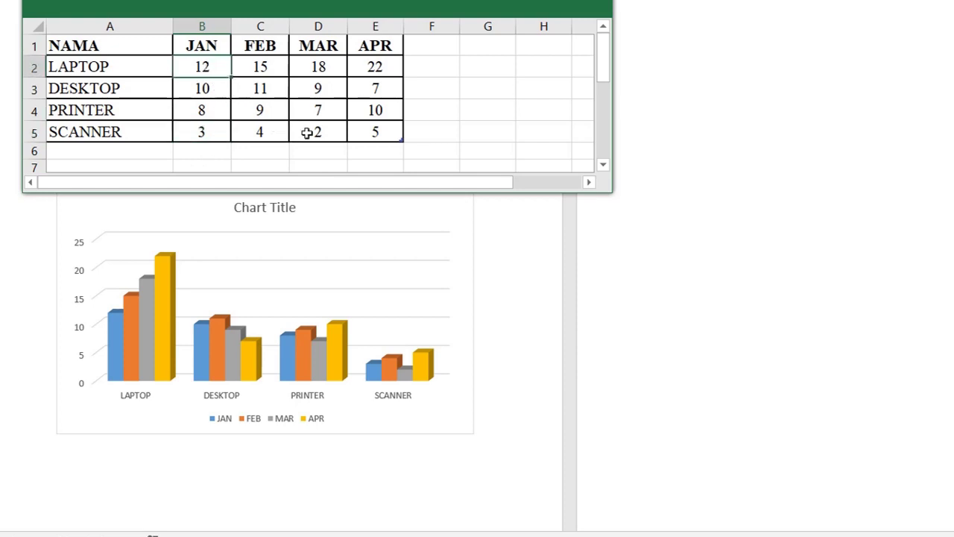
left_click(376, 67)
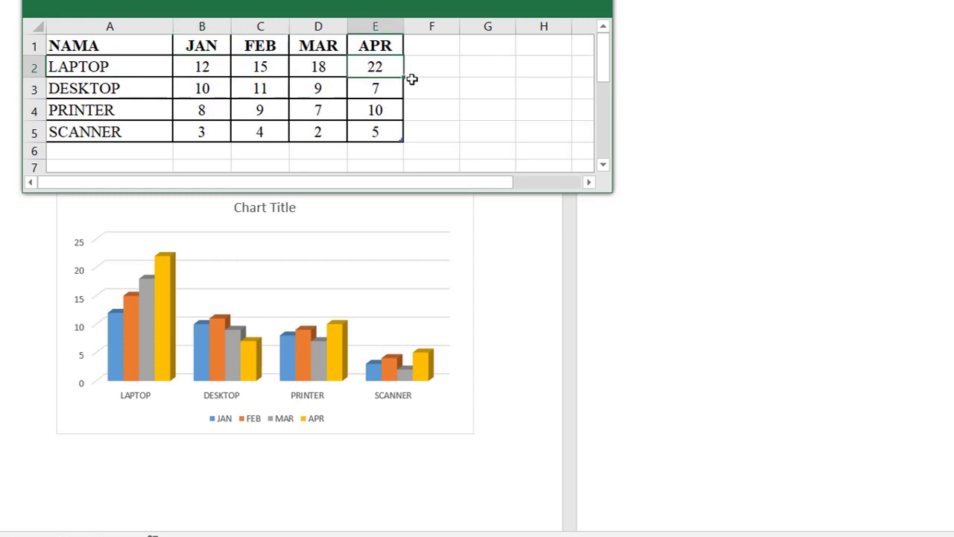
type("30")
key("Return")
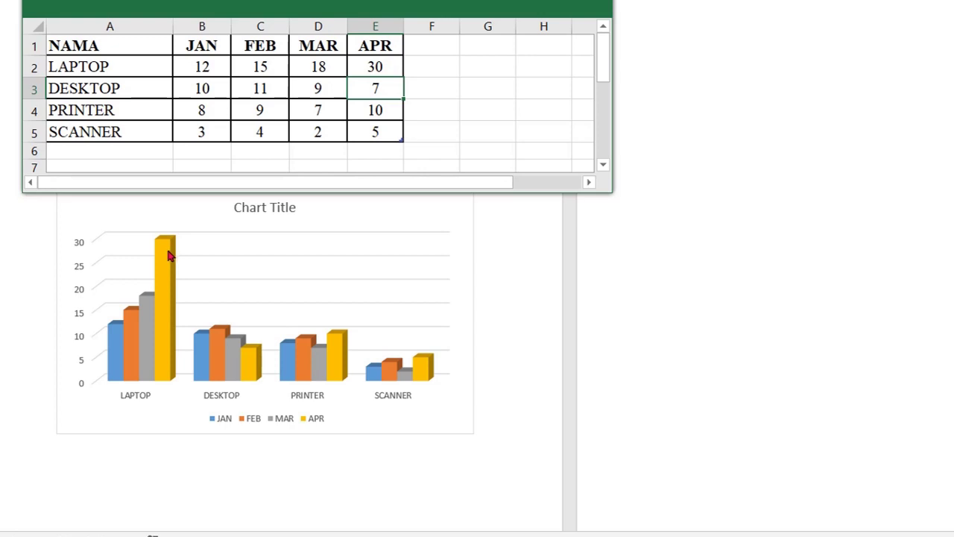
- Restore LAPTOP APR to 22 and close the chart's data sheet
left_click(383, 67)
type("2")
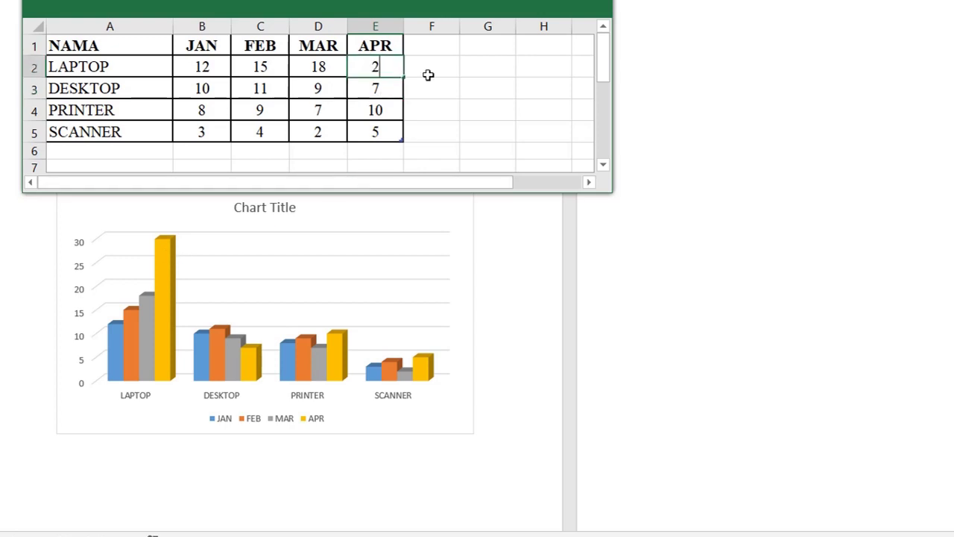
type("2")
key("Return")
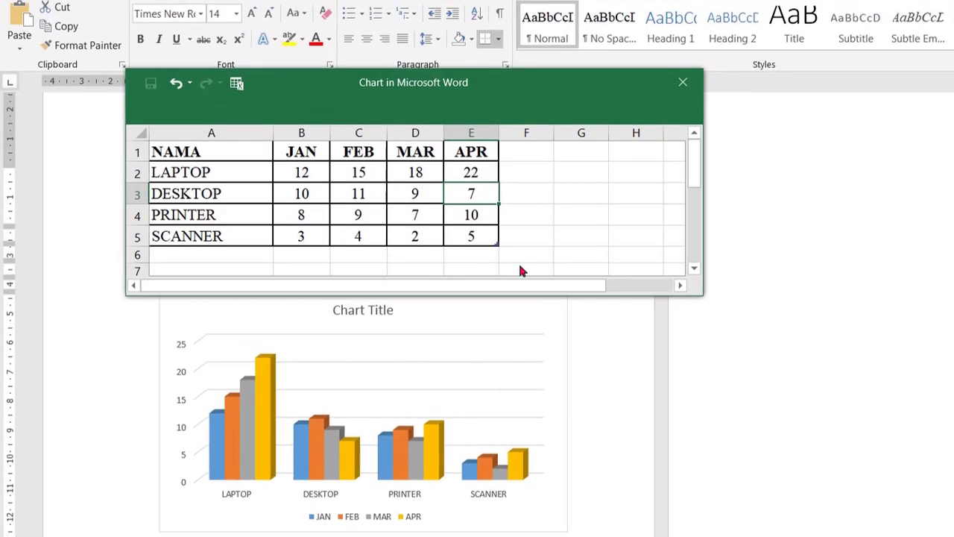
left_click_drag(618, 115, 563, 142)
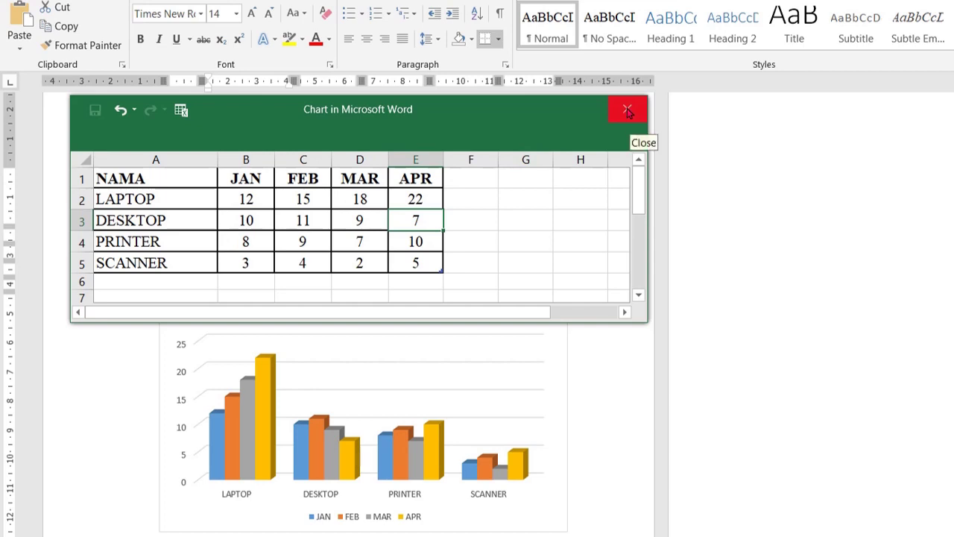
left_click(627, 111)
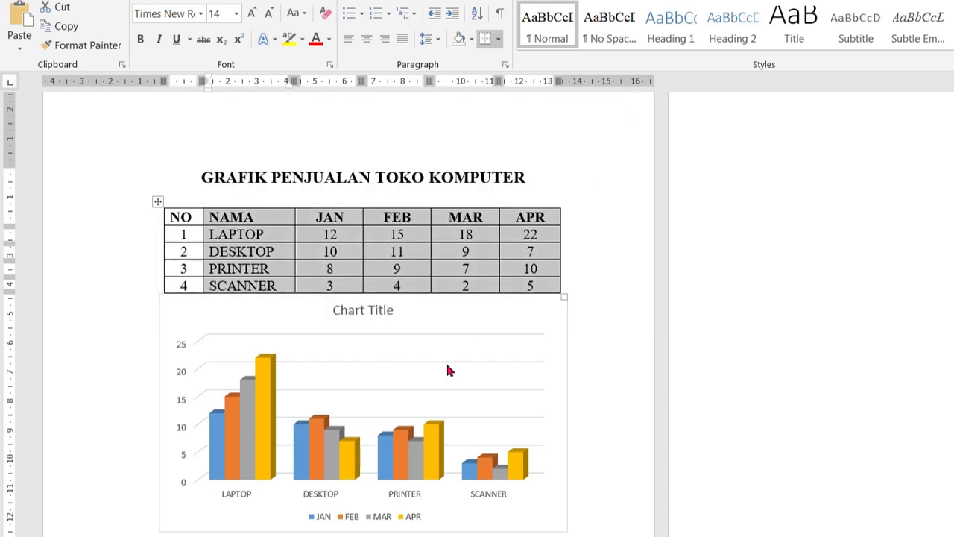
- Set the sales chart's wrapping to In Front of Text and nudge it slightly lower
left_click(491, 339)
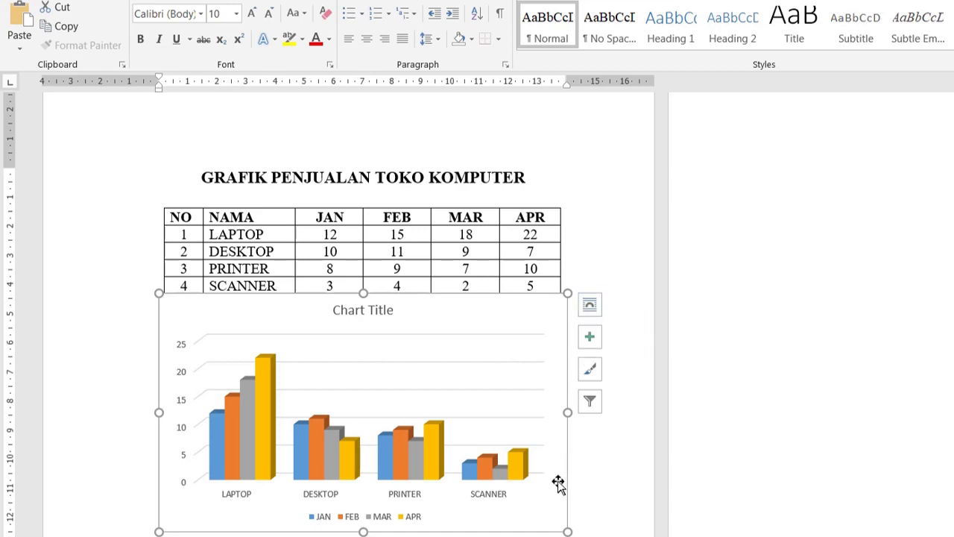
left_click(591, 310)
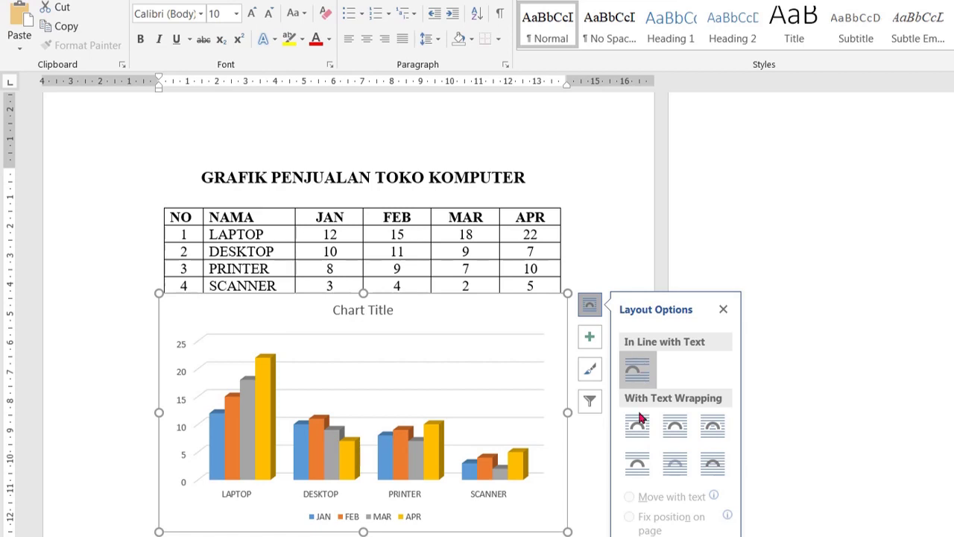
left_click(709, 464)
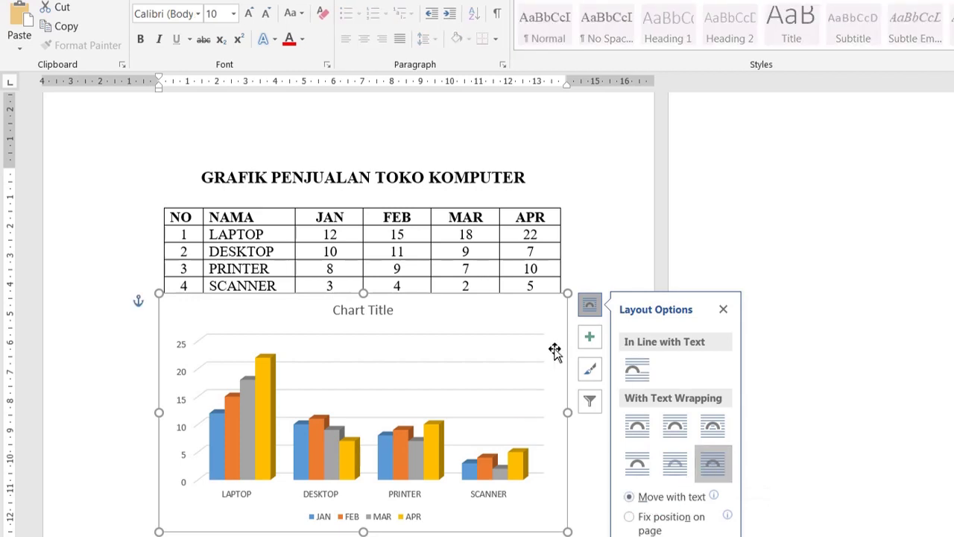
mouse_move(569, 340)
left_mouse_down()
mouse_move(564, 377)
mouse_move(565, 355)
left_mouse_up()
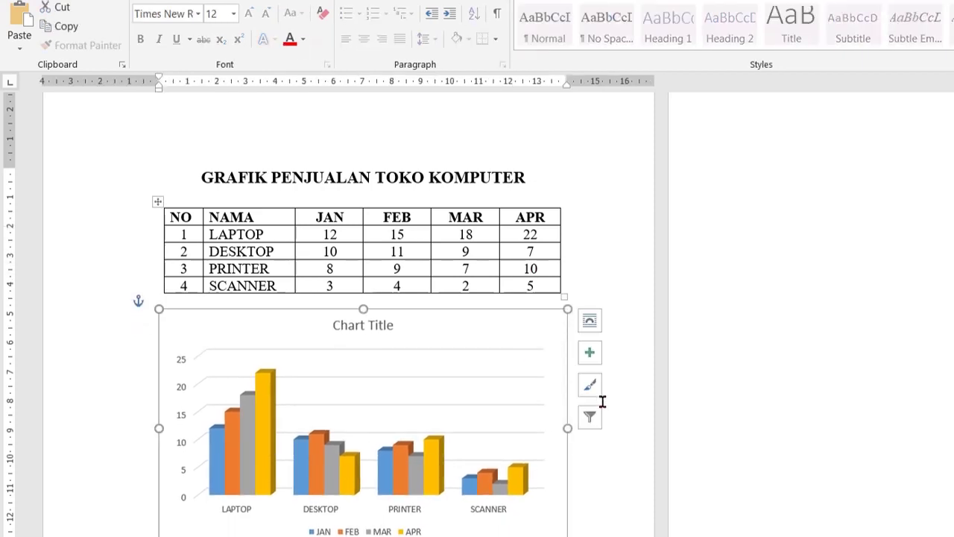
- Scroll to the 3-D sales chart and reopen its LAPTOP–SCANNER data sheet for editing
scroll(606, 403, "down", 2)
scroll(606, 402, "down", 1)
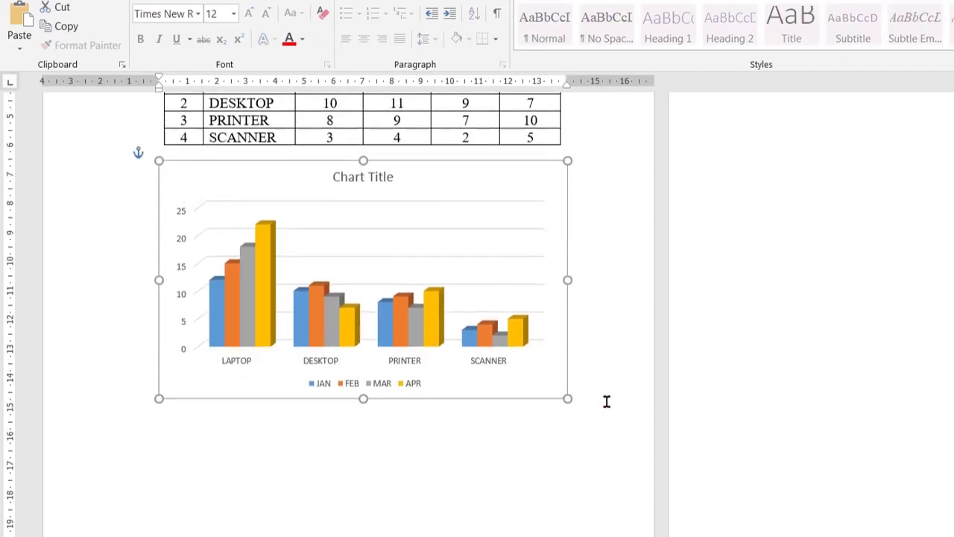
scroll(605, 402, "down", 1)
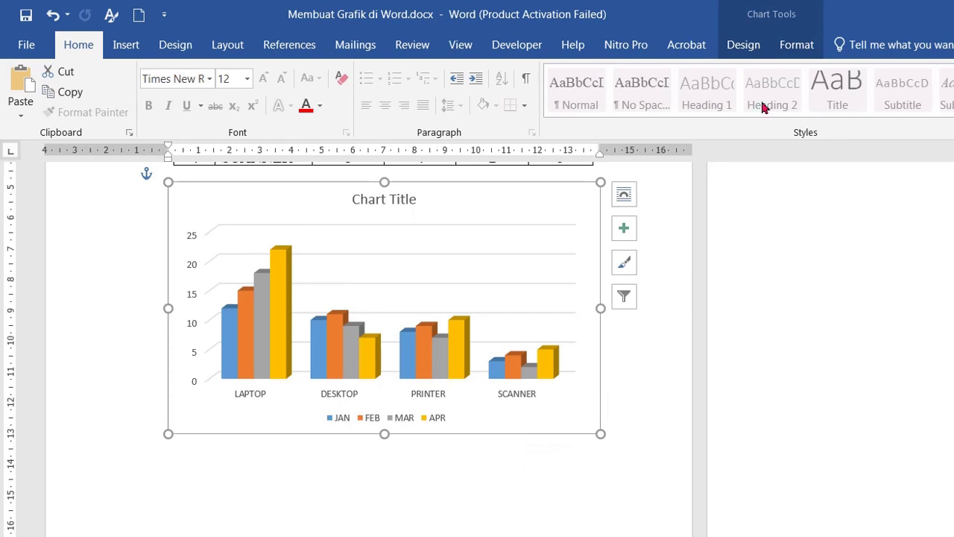
left_click(744, 45)
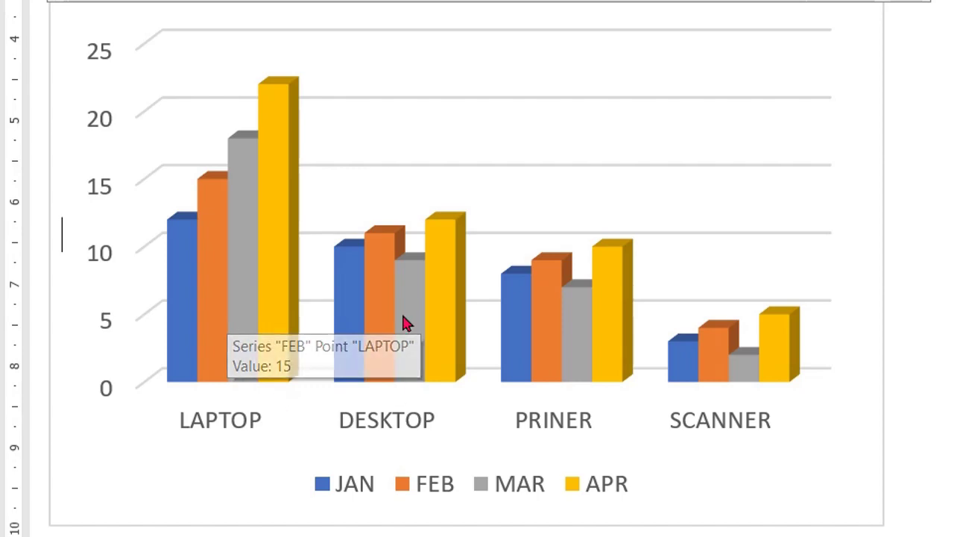
mouse_move(601, 348)
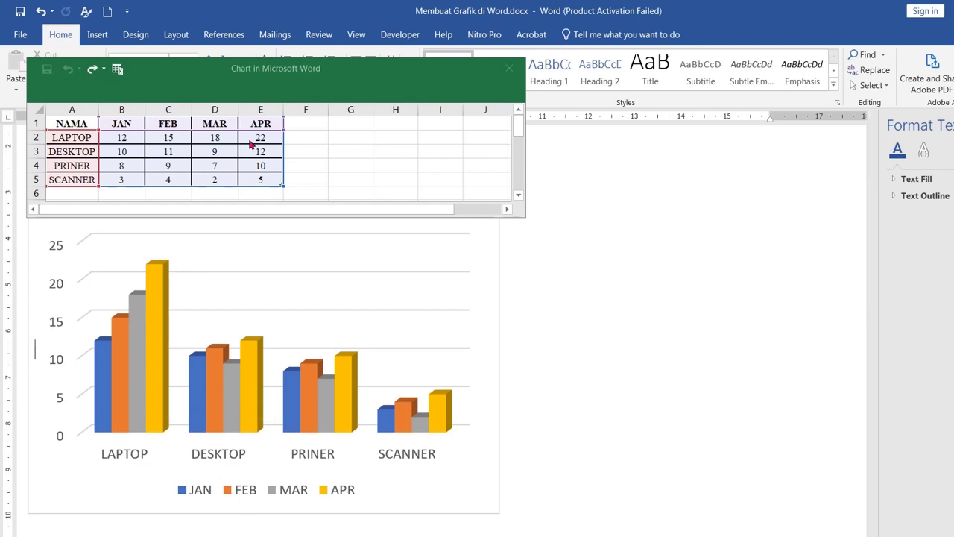
left_click(123, 140)
left_click(267, 138)
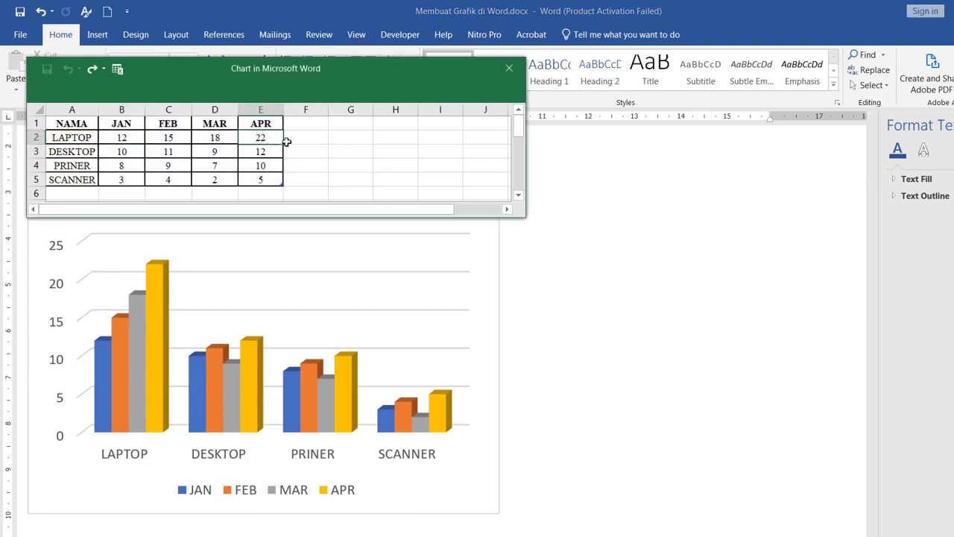
type("30")
key("Return")
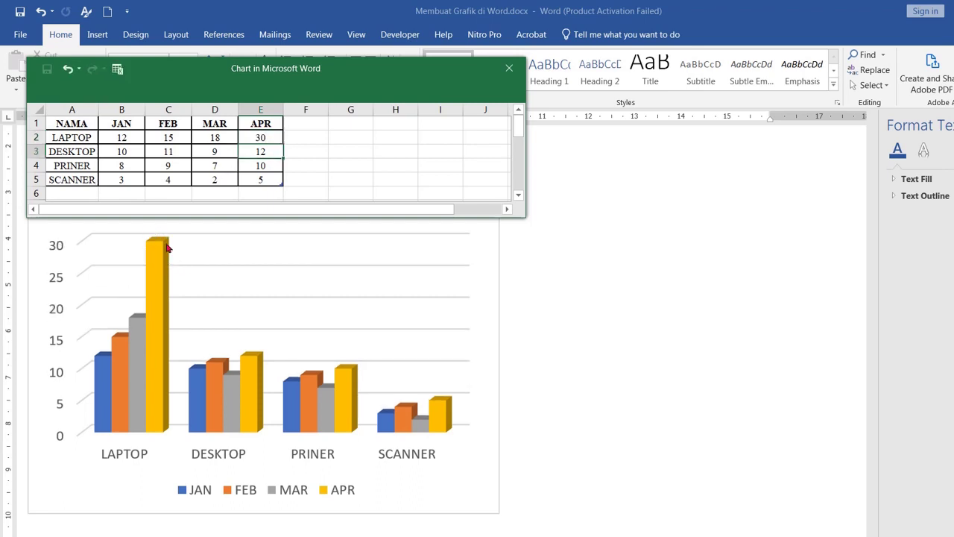
left_click(68, 69)
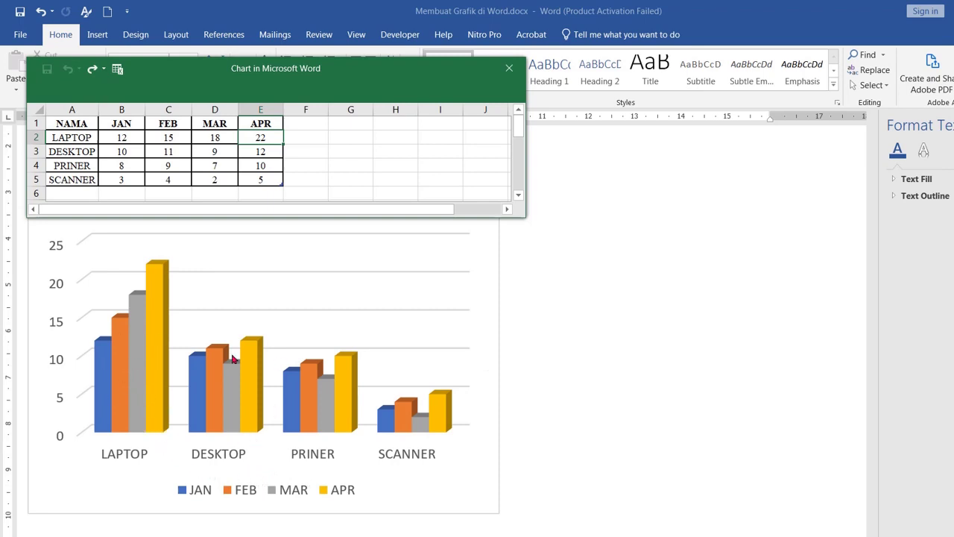
left_click(495, 313)
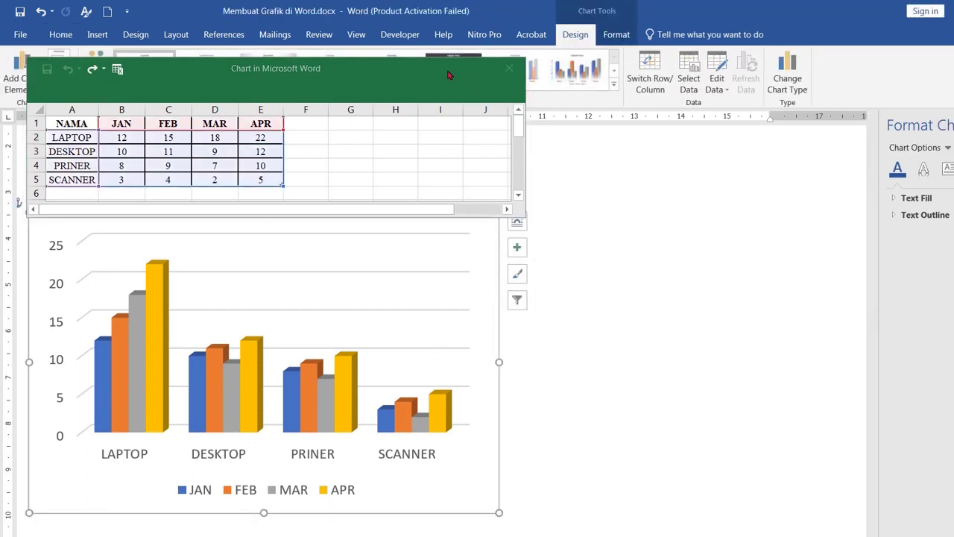
- Switch rows and columns so JAN–APR become categories and LAPTOP, DESKTOP, PRINER, SCANNER the series
mouse_move(444, 73)
left_mouse_down()
mouse_move(436, 132)
mouse_move(419, 125)
left_mouse_up()
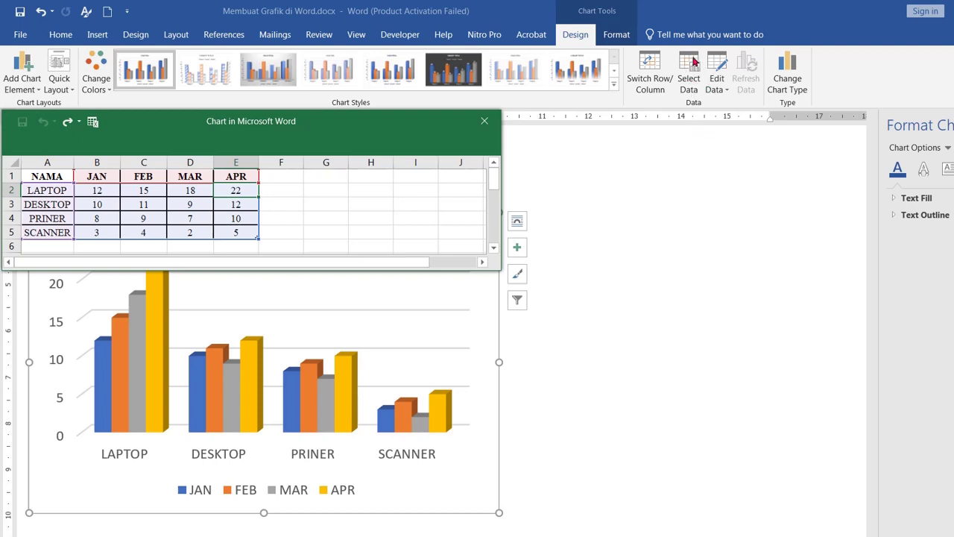
left_click(693, 65)
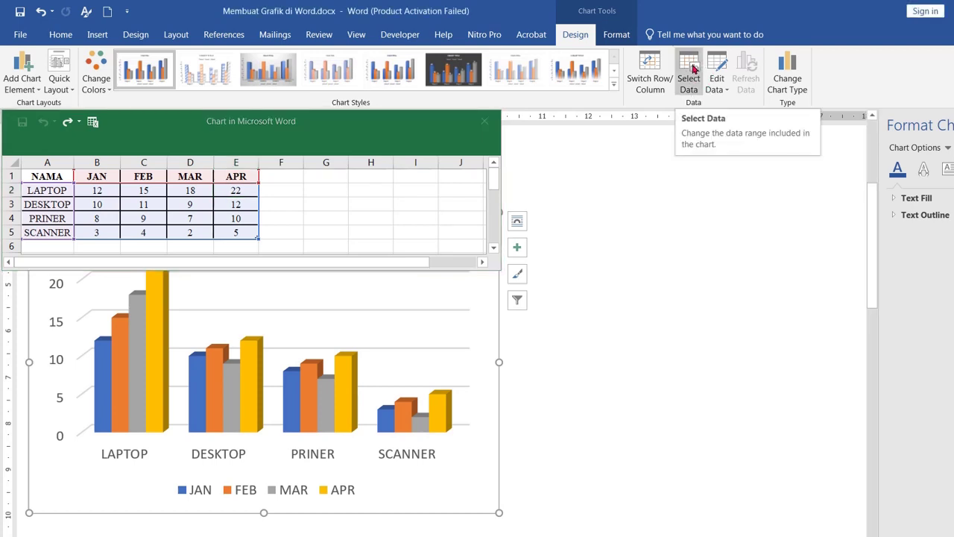
left_click(693, 69)
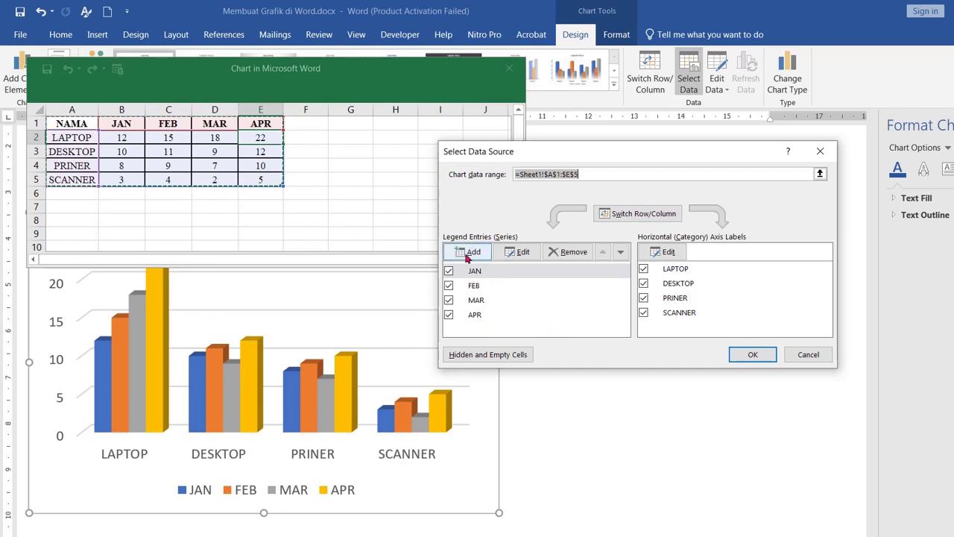
left_click(652, 215)
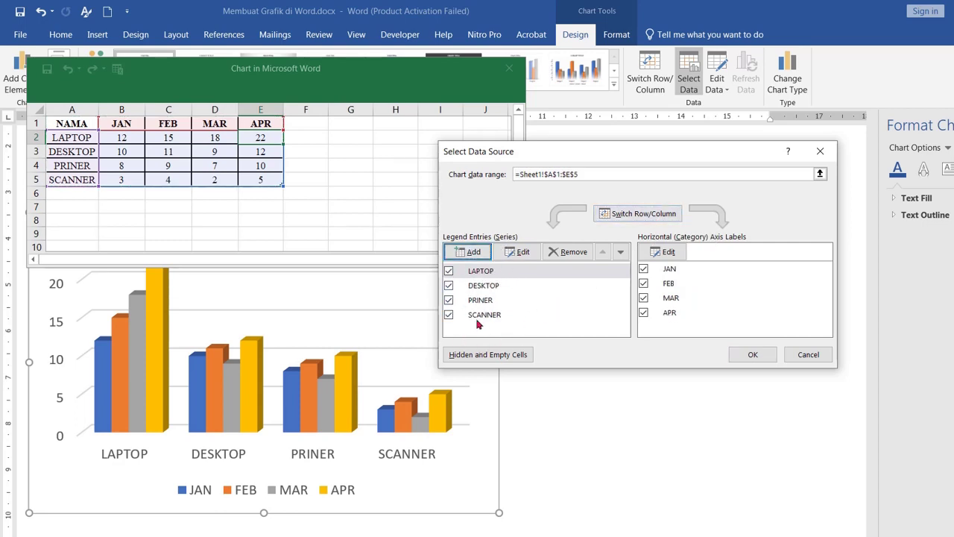
left_click(760, 358)
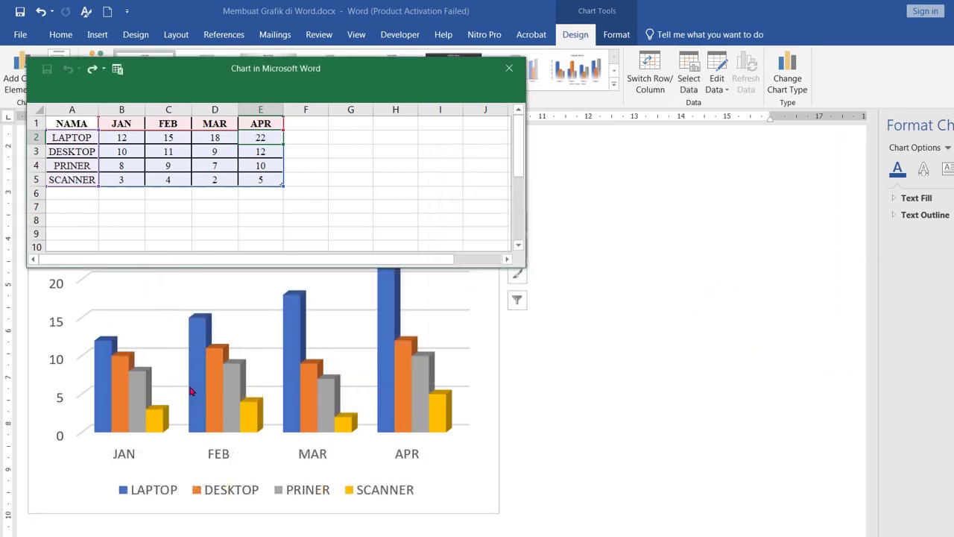
left_click(322, 513)
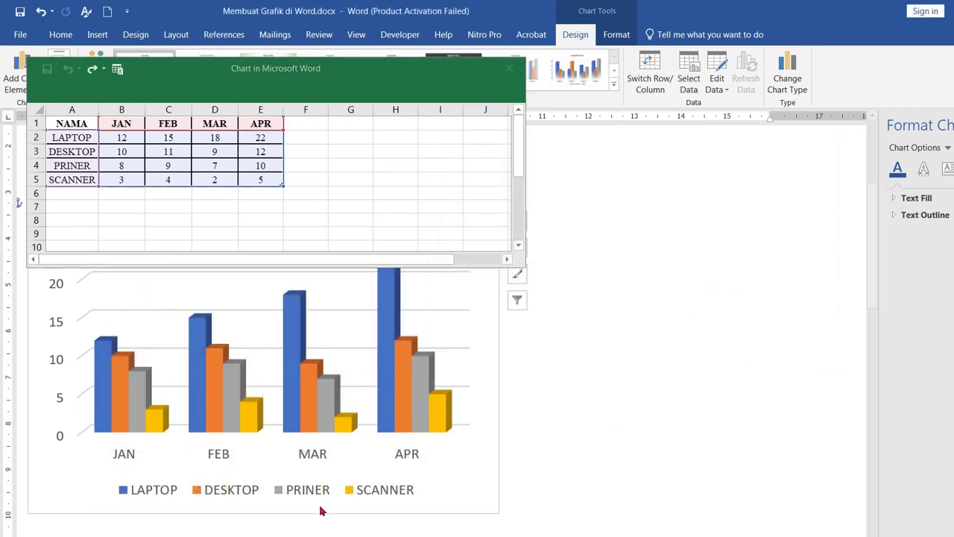
scroll(314, 521, "up", 1)
scroll(315, 523, "up", 1)
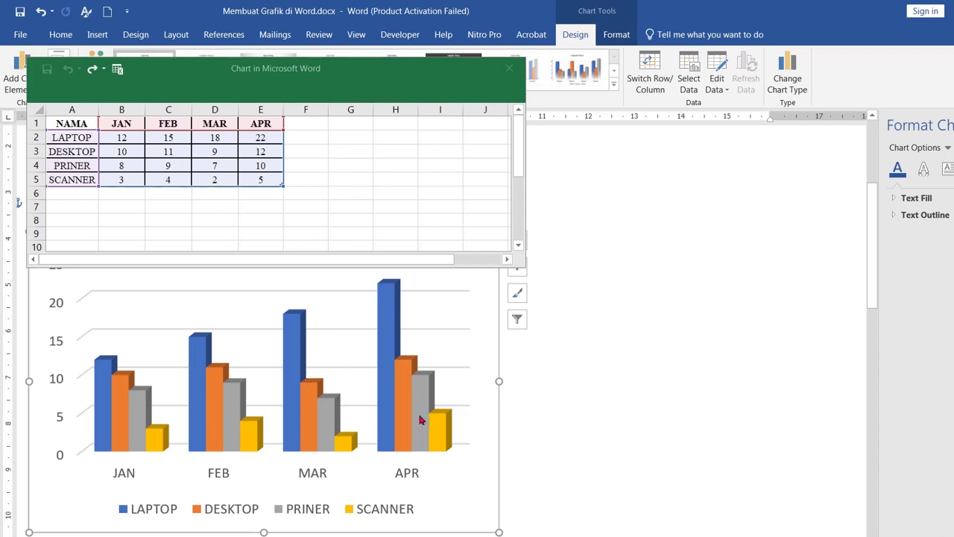
mouse_move(423, 420)
- Hide the DESKTOP, PRINER and SCANNER series so only LAPTOP is charted
left_click(689, 78)
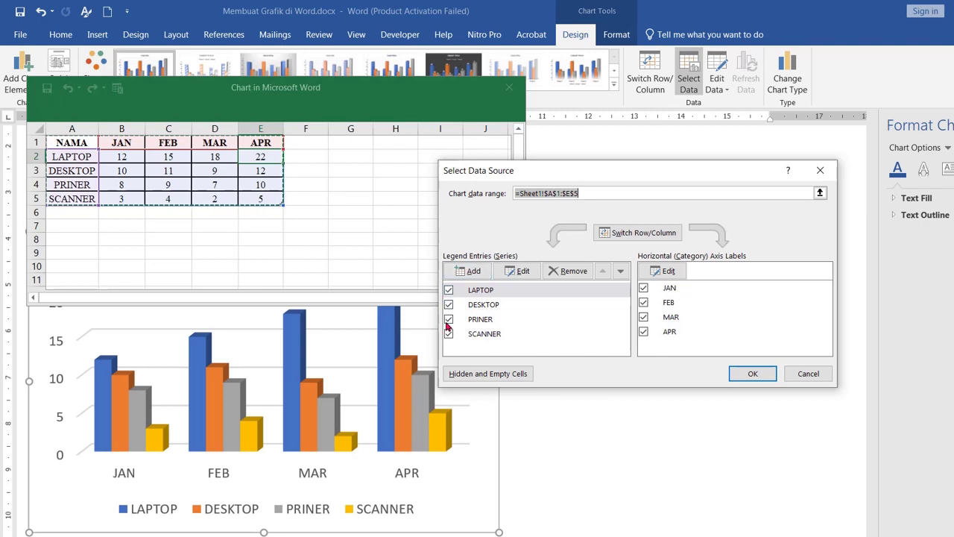
left_click(448, 304)
left_click(448, 319)
left_click(449, 333)
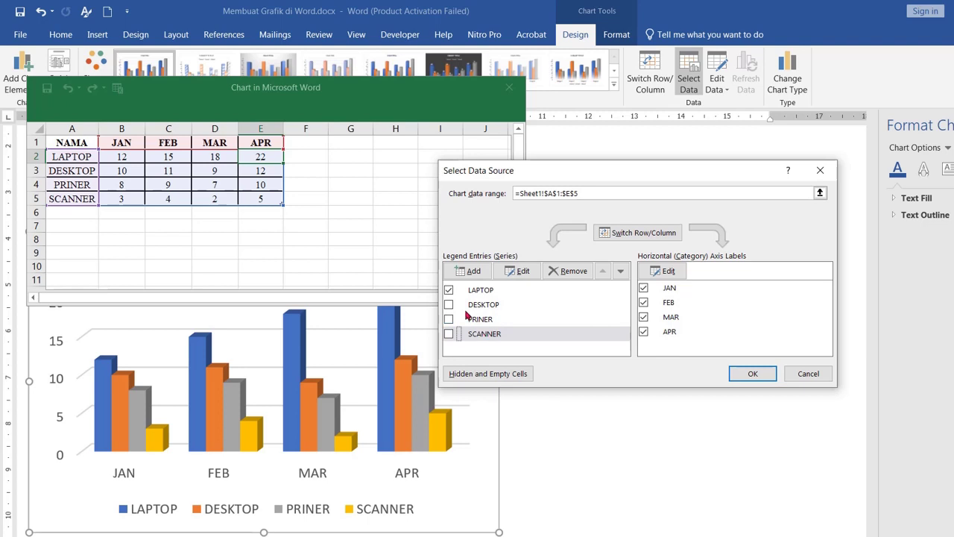
left_click(773, 379)
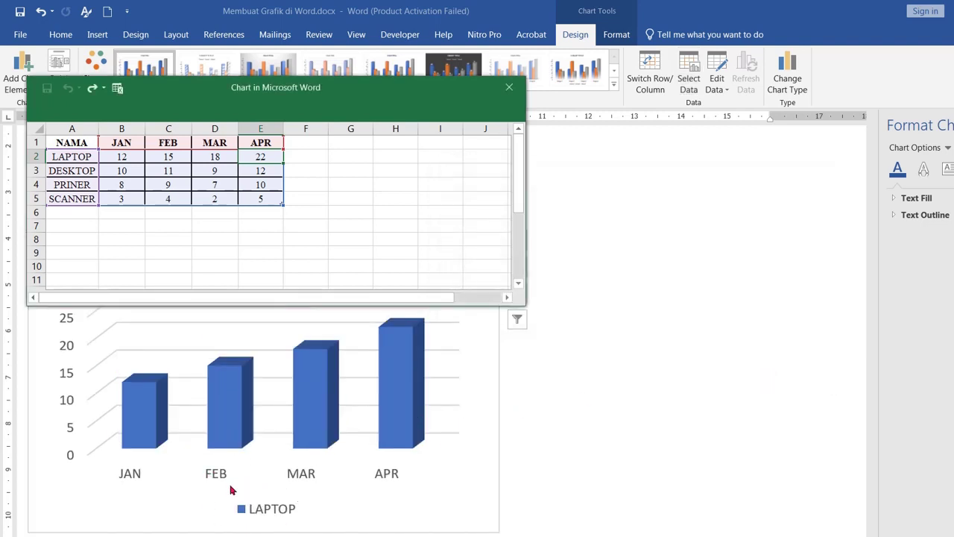
- Re-include DESKTOP, PRINER and SCANNER so all four product series show again
left_click(689, 75)
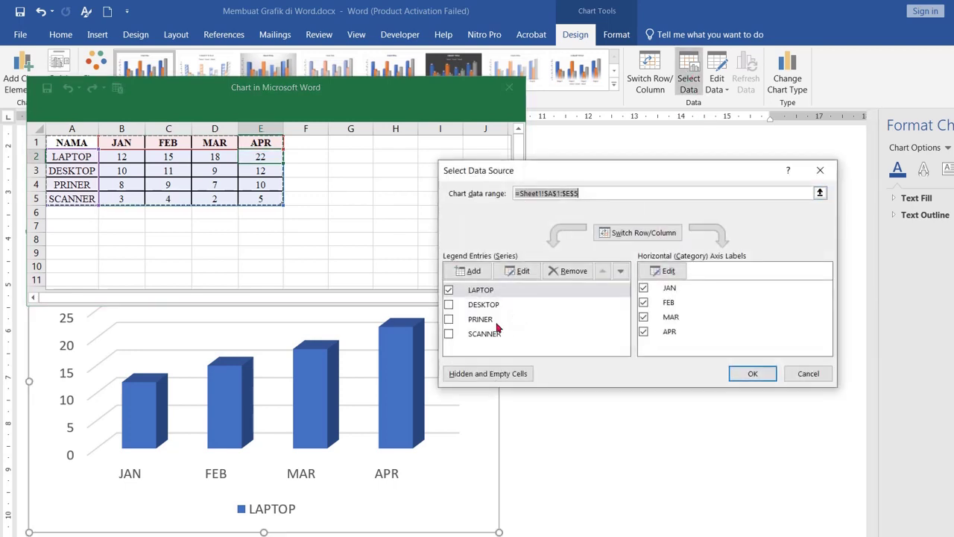
left_click(448, 304)
left_click(449, 319)
left_click(448, 333)
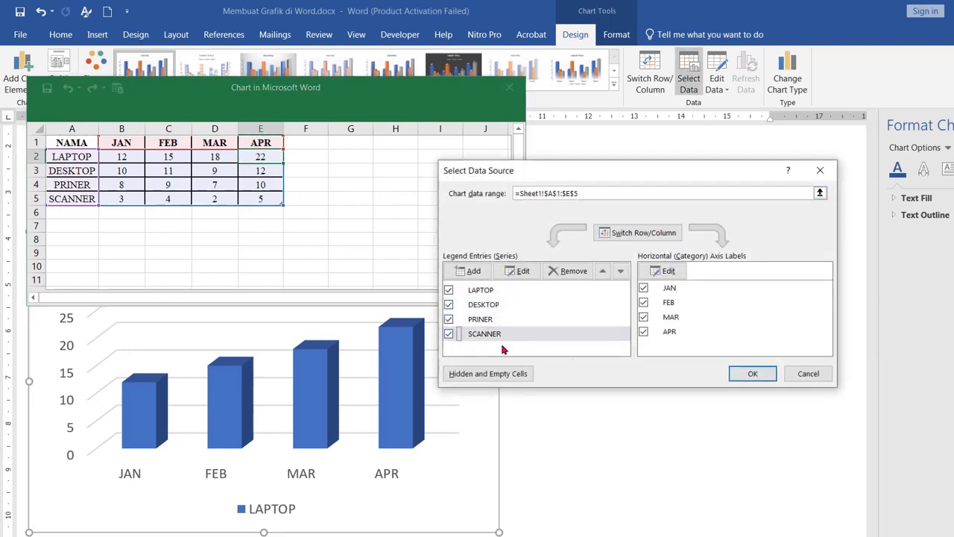
left_click(752, 373)
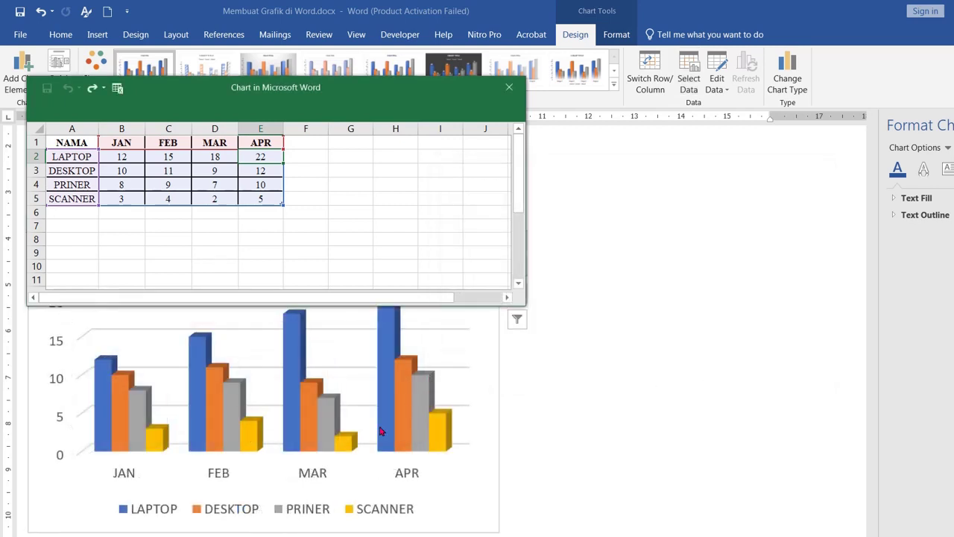
left_click(688, 71)
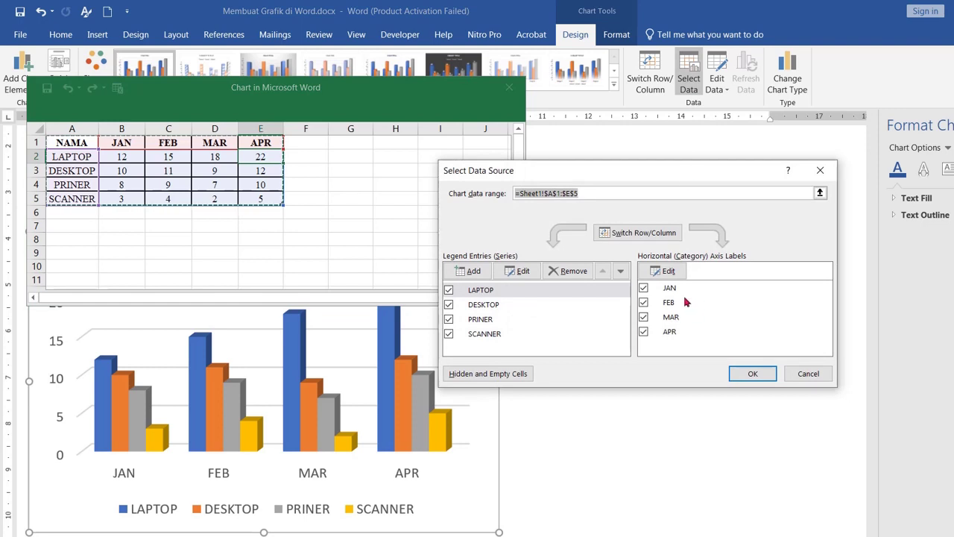
- Uncheck the JAN, FEB and MAR categories, apply, and shrink the data sheet window
left_click(647, 287)
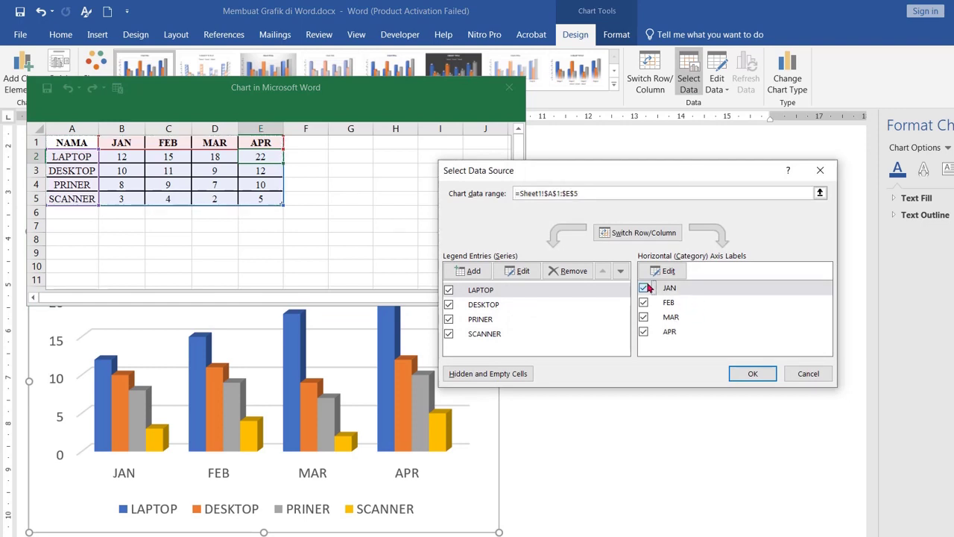
left_click(644, 287)
left_click(643, 302)
left_click(643, 316)
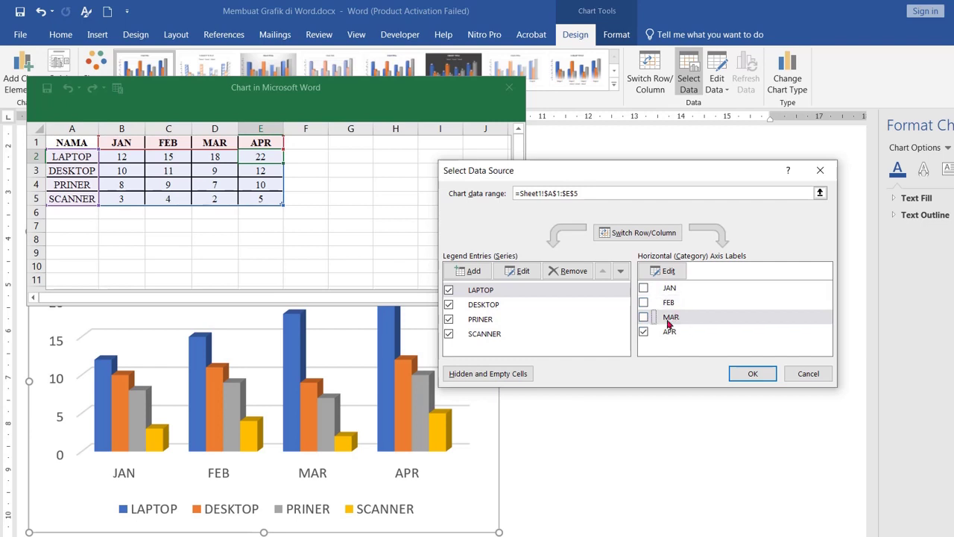
left_click(751, 374)
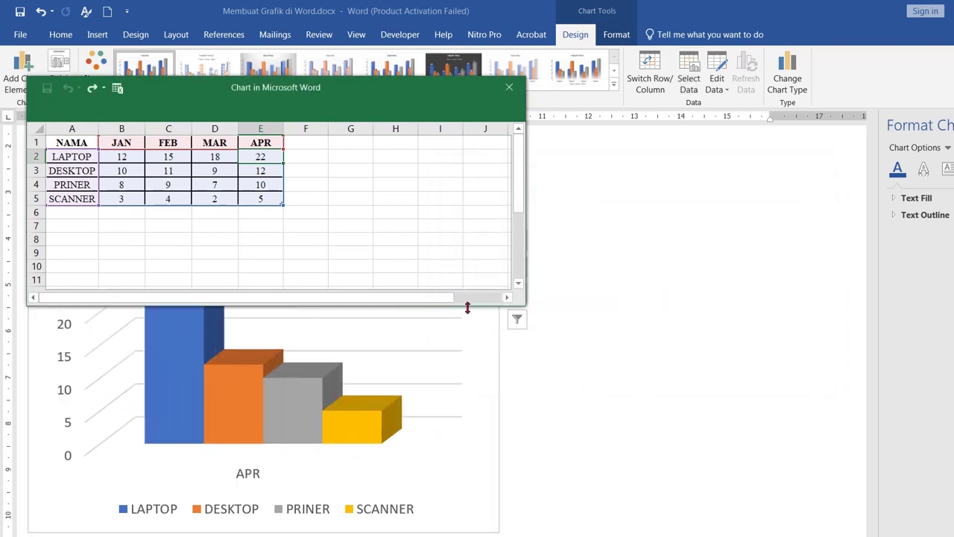
left_click_drag(467, 308, 461, 235)
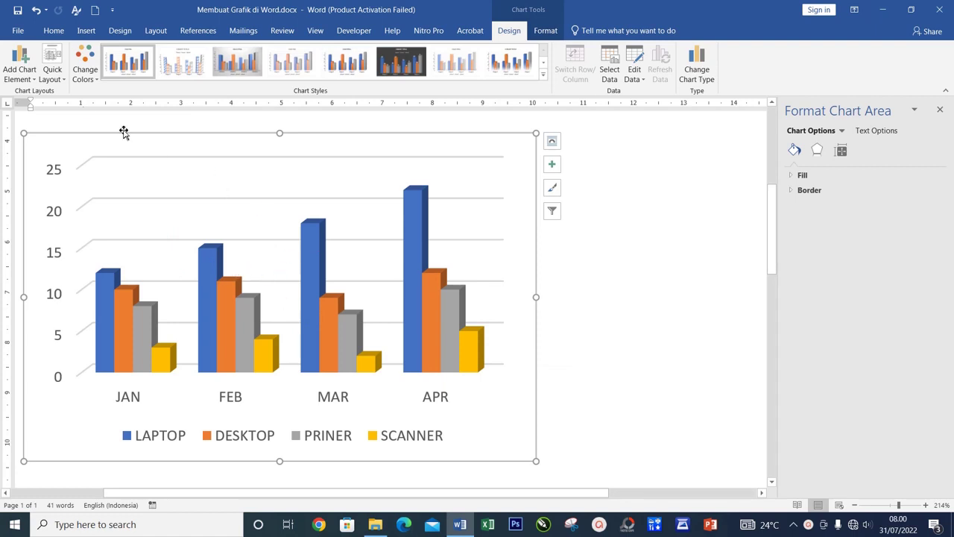
- Apply Quick Layout 1 and title the chart 'Grafik Penjualan'
left_click(63, 88)
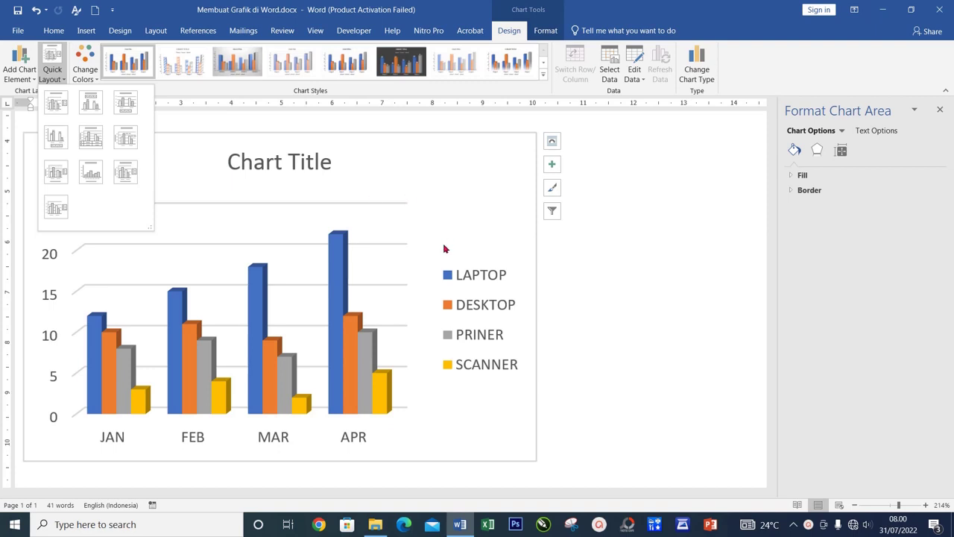
left_click(480, 344)
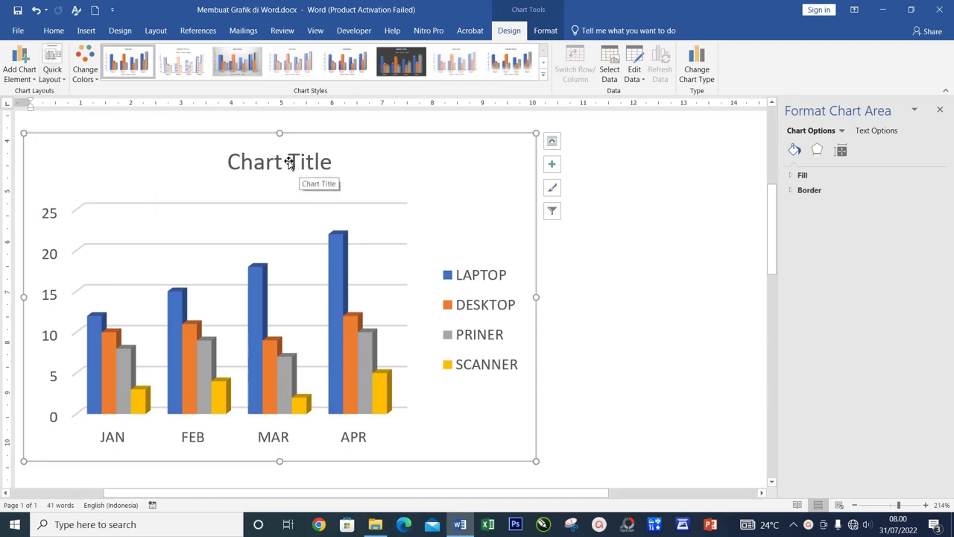
left_click(288, 162)
left_click(287, 162)
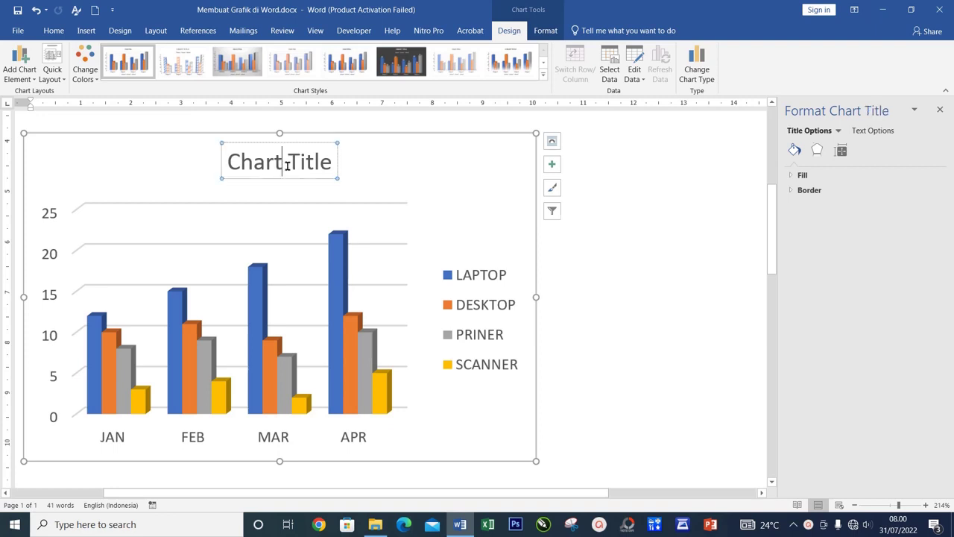
left_click_drag(230, 163, 352, 196)
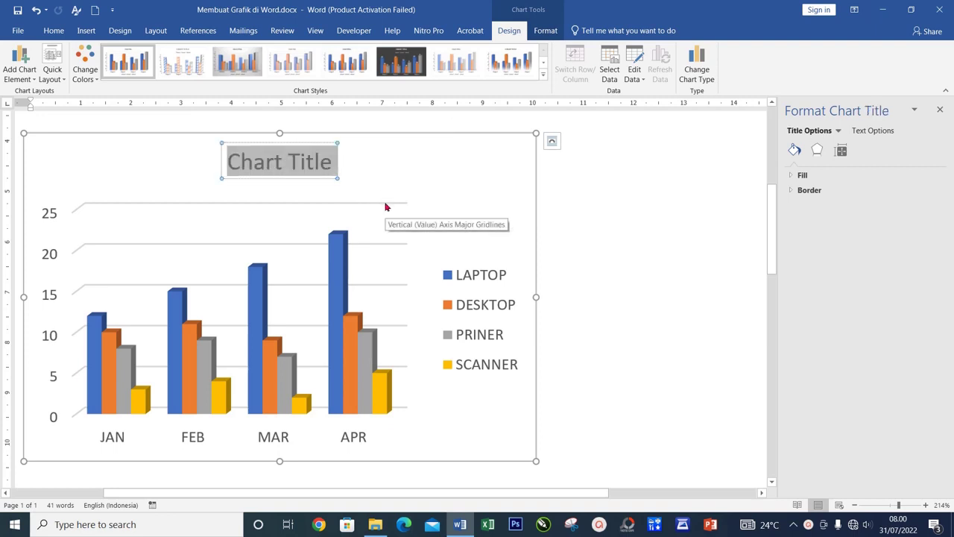
type("Graf")
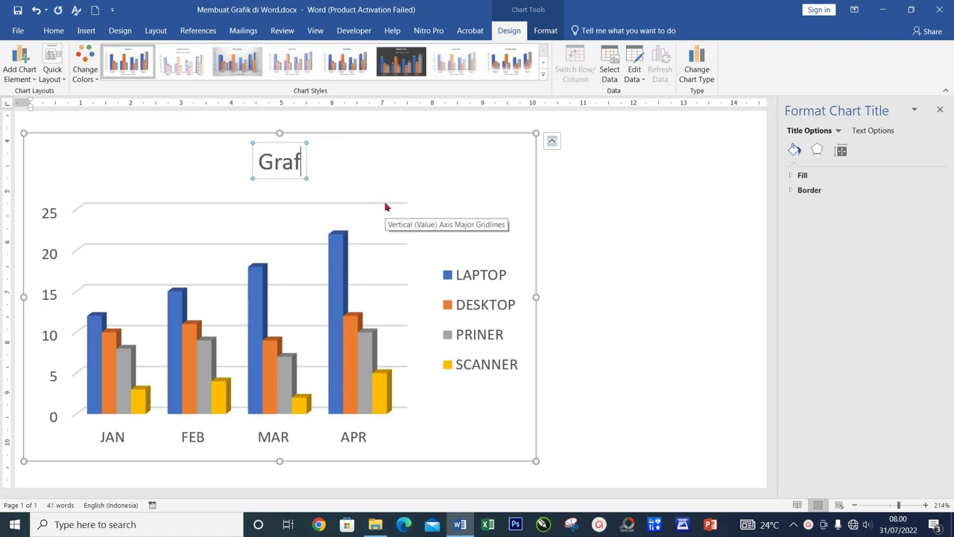
type("ik Penjualan")
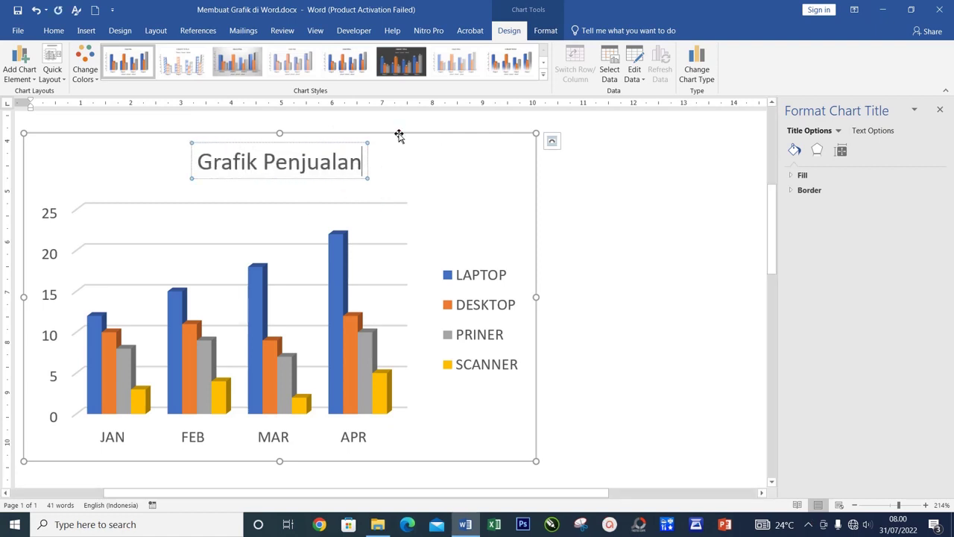
left_click(398, 136)
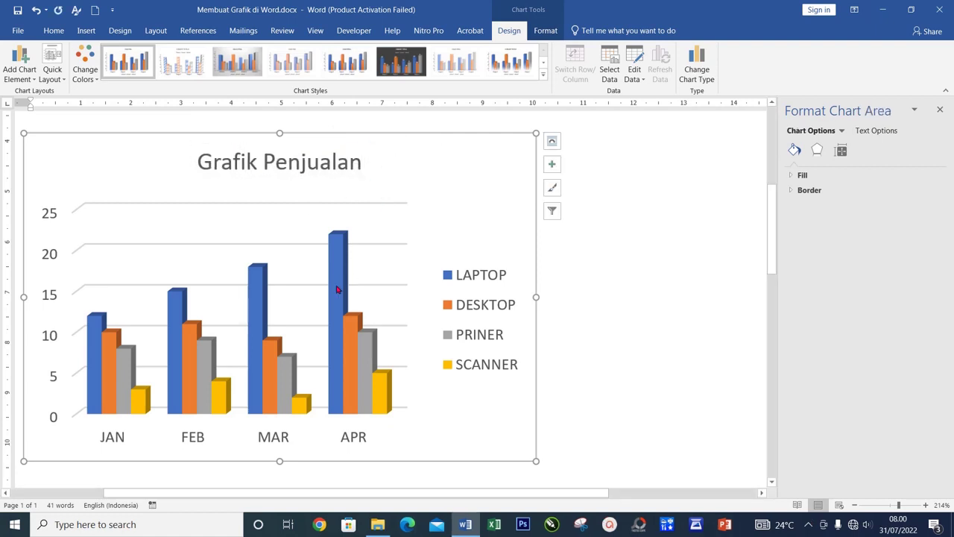
- Apply Quick Layout 5 with a data table and label the vertical axis 'Jml Penjualan'
left_click(60, 79)
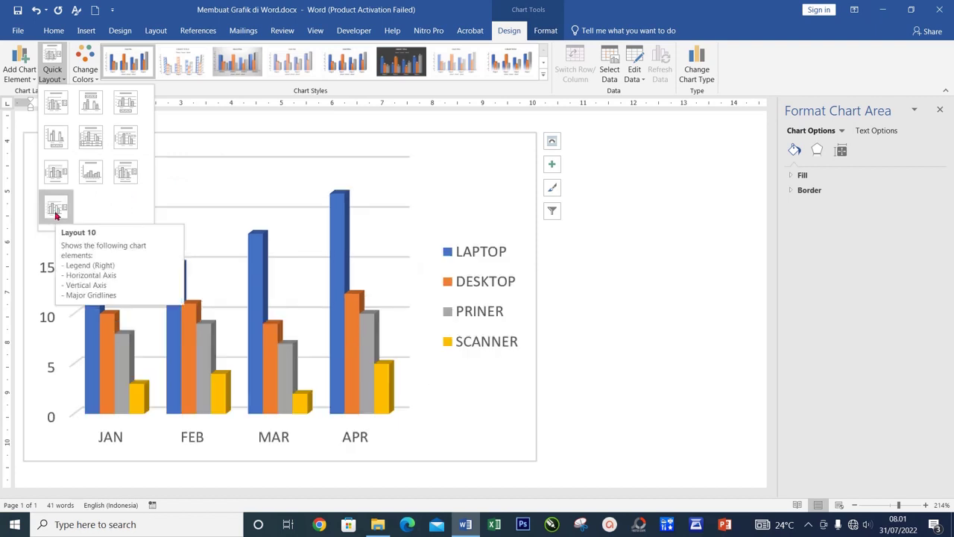
left_click(90, 140)
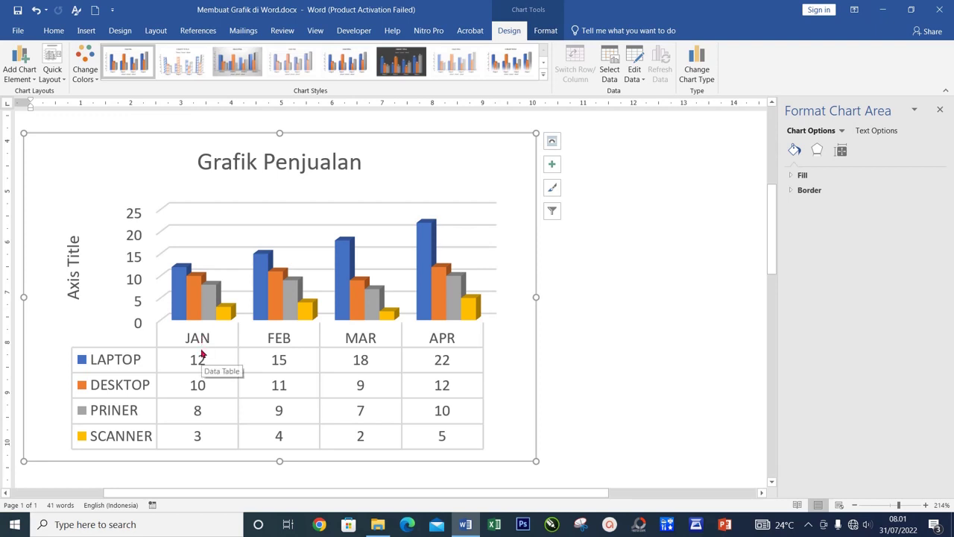
left_click(227, 162)
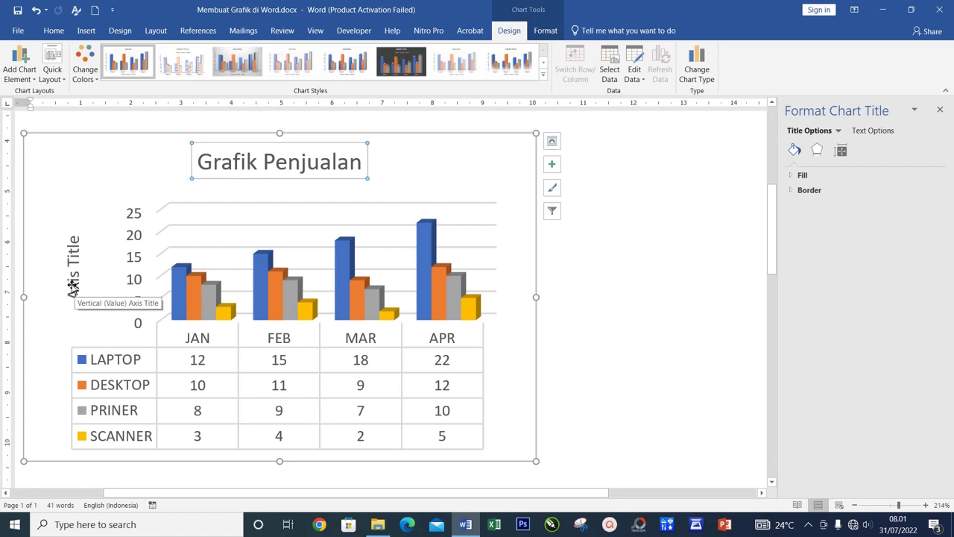
left_click(72, 286)
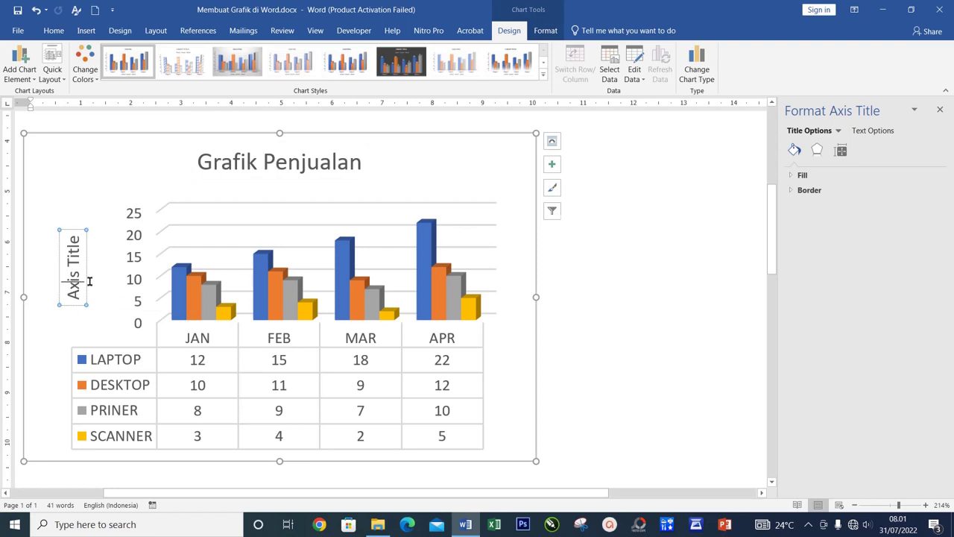
left_click(89, 281)
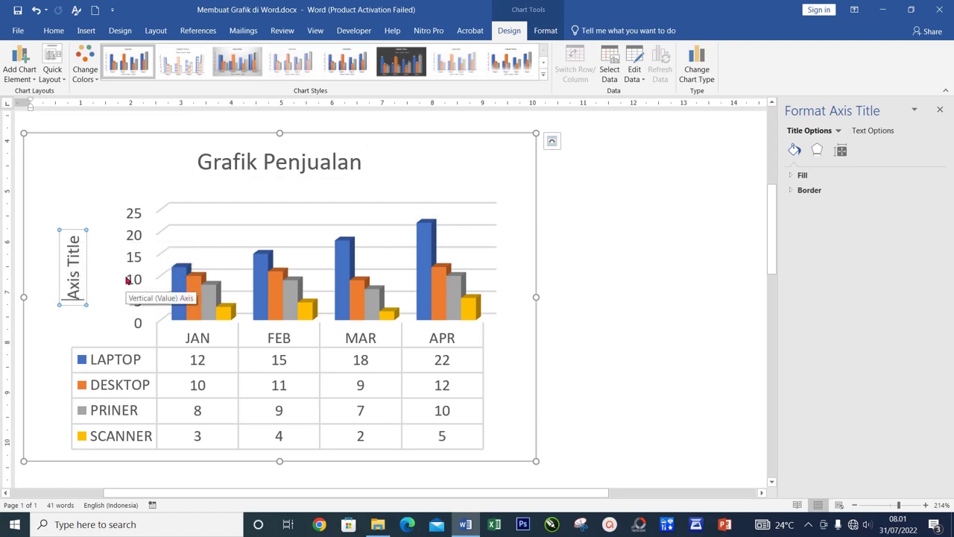
key("ctrl+a")
type("Jml Penjualan")
left_click(556, 287)
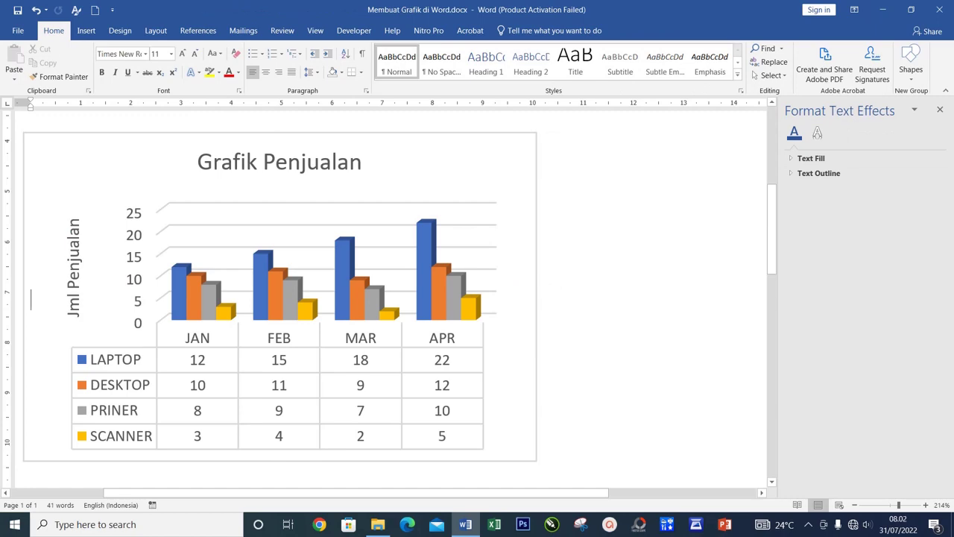
left_click(514, 179)
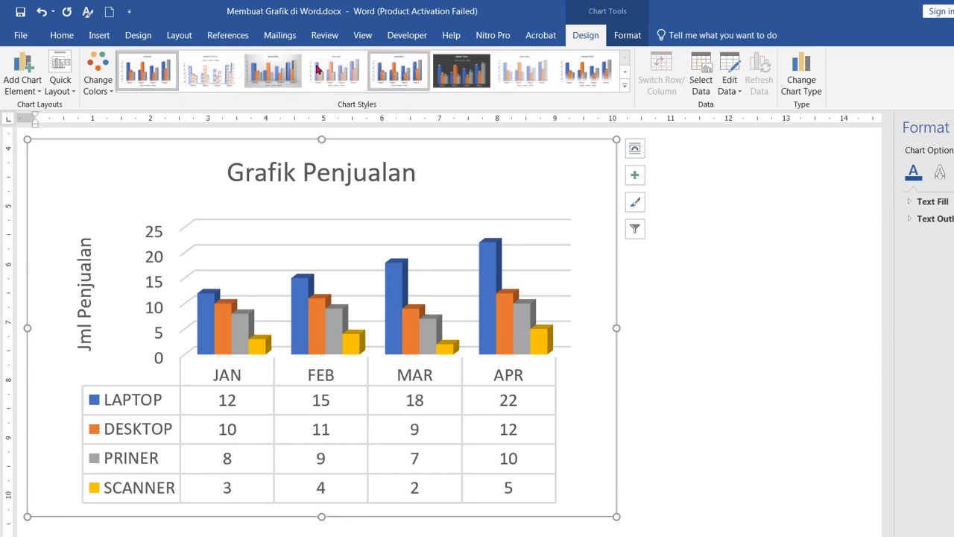
- Apply the dark chalkboard Chart Style 9 to the chart and deselect it
left_click(624, 87)
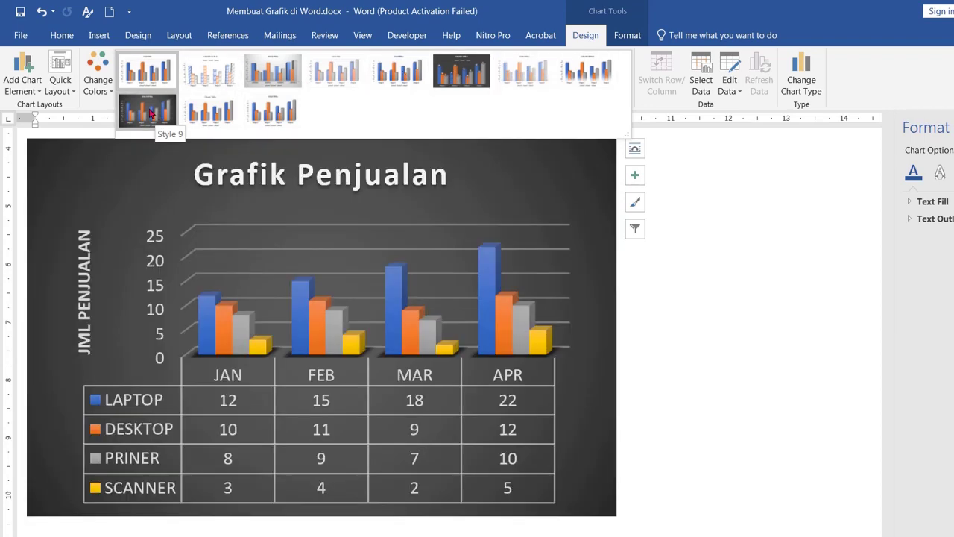
left_click(150, 111)
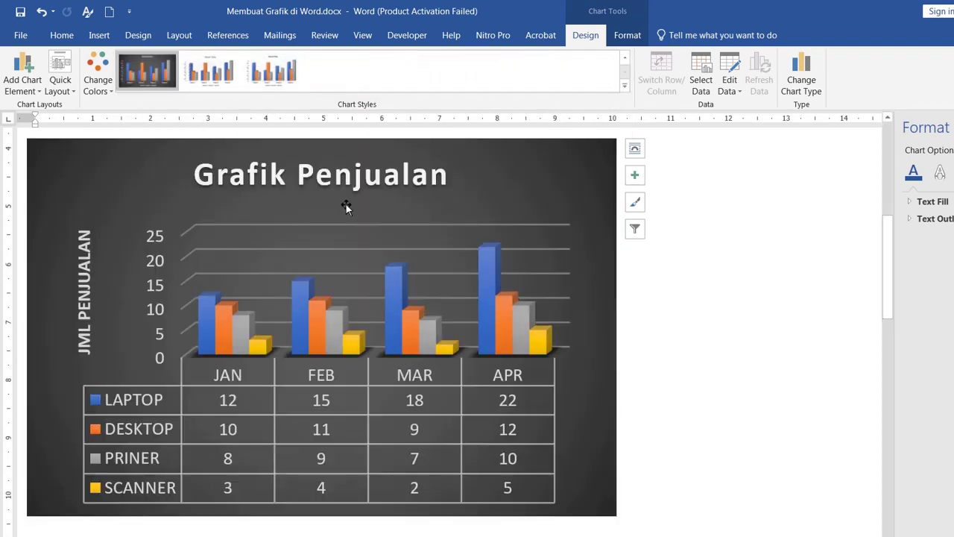
key("Escape")
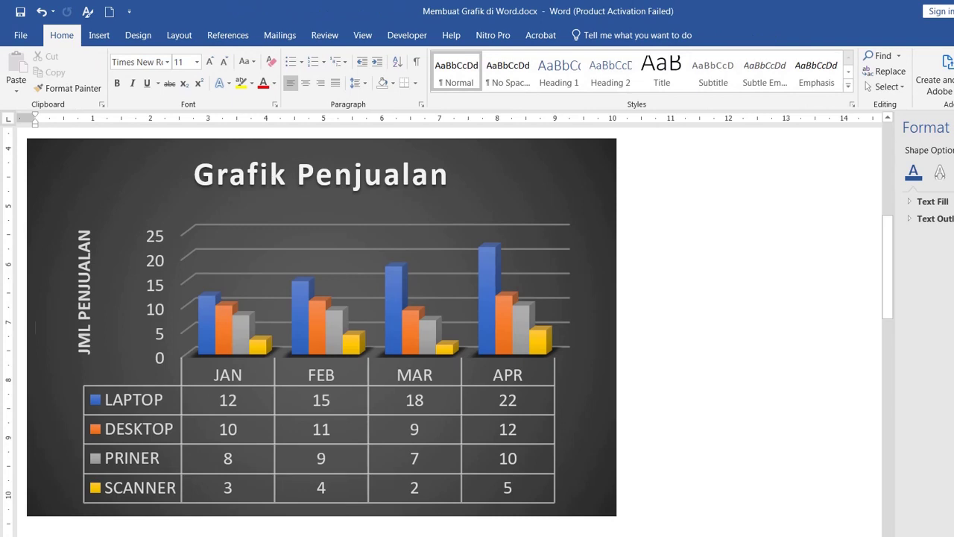